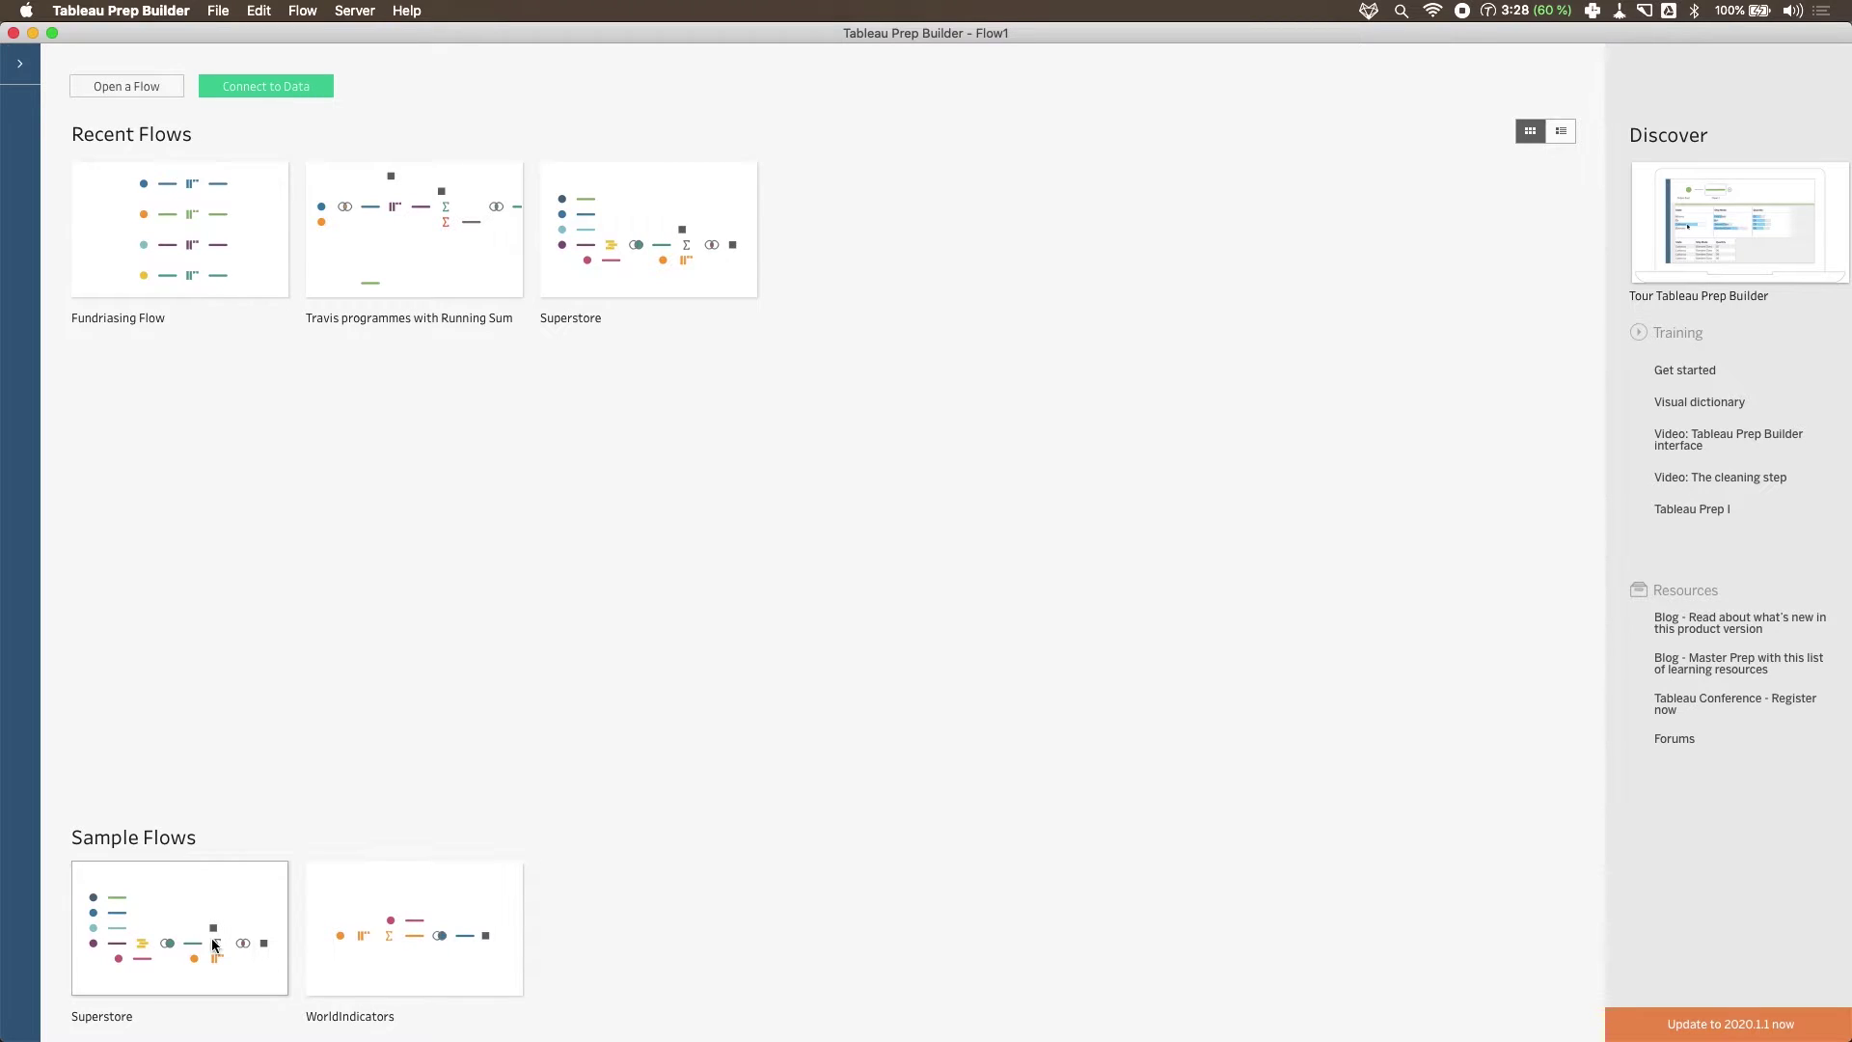
Open the Superstore flow from the Sample Flows list on the start page.
mouse_move(198, 936)
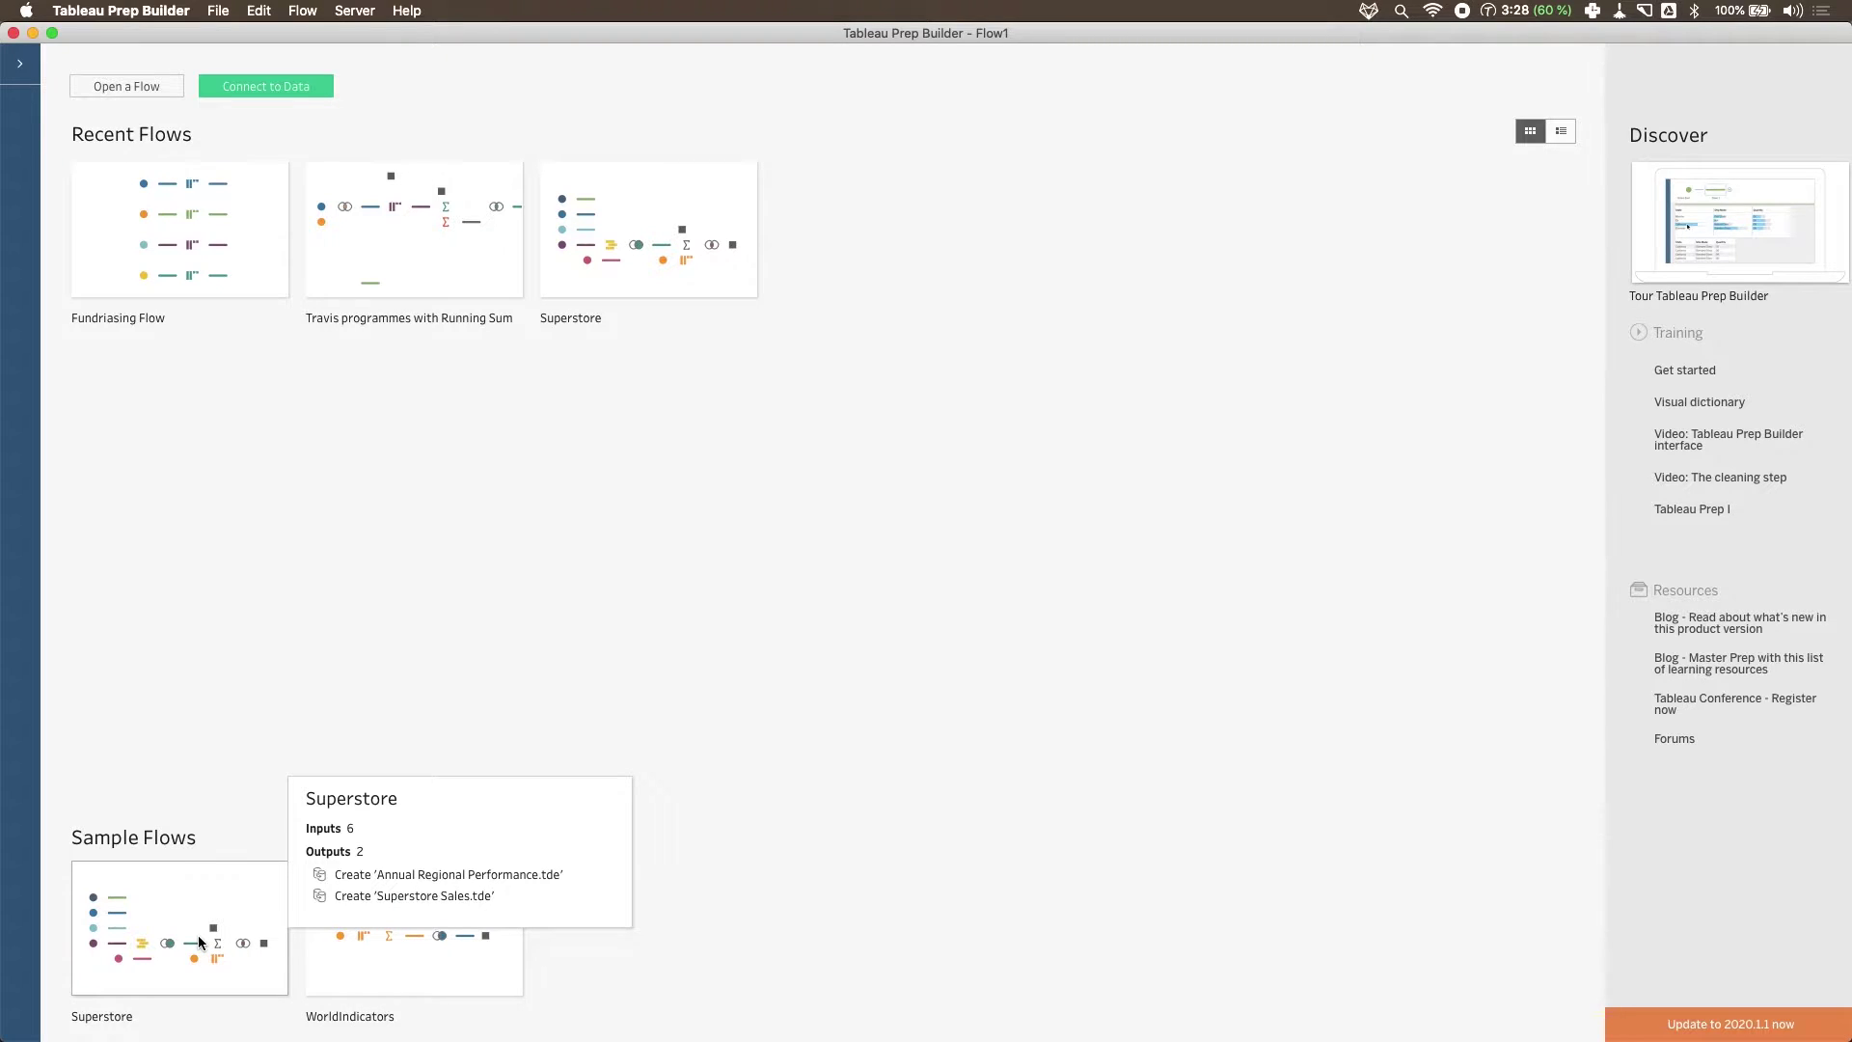
click(178, 934)
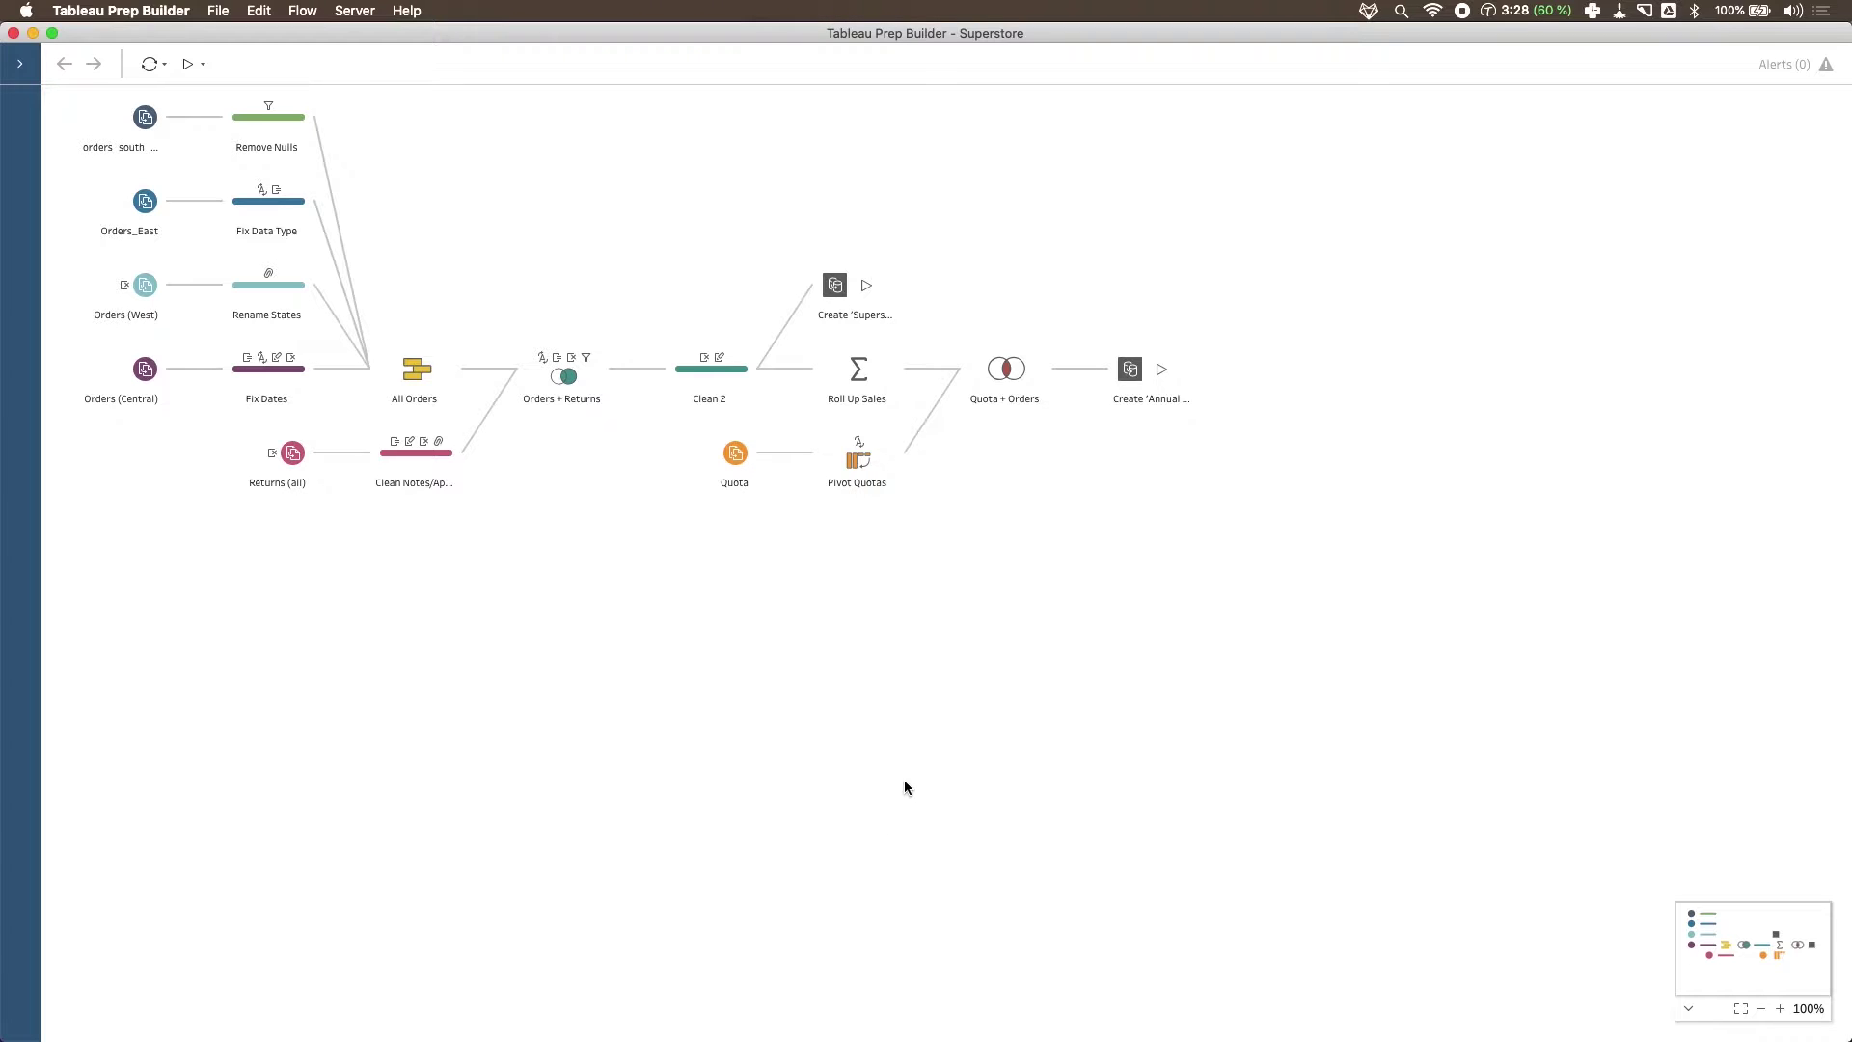
Remove the Quota and Pivot Quotas steps from the flow.
drag(1302, 583, 729, 436)
right_click(735, 460)
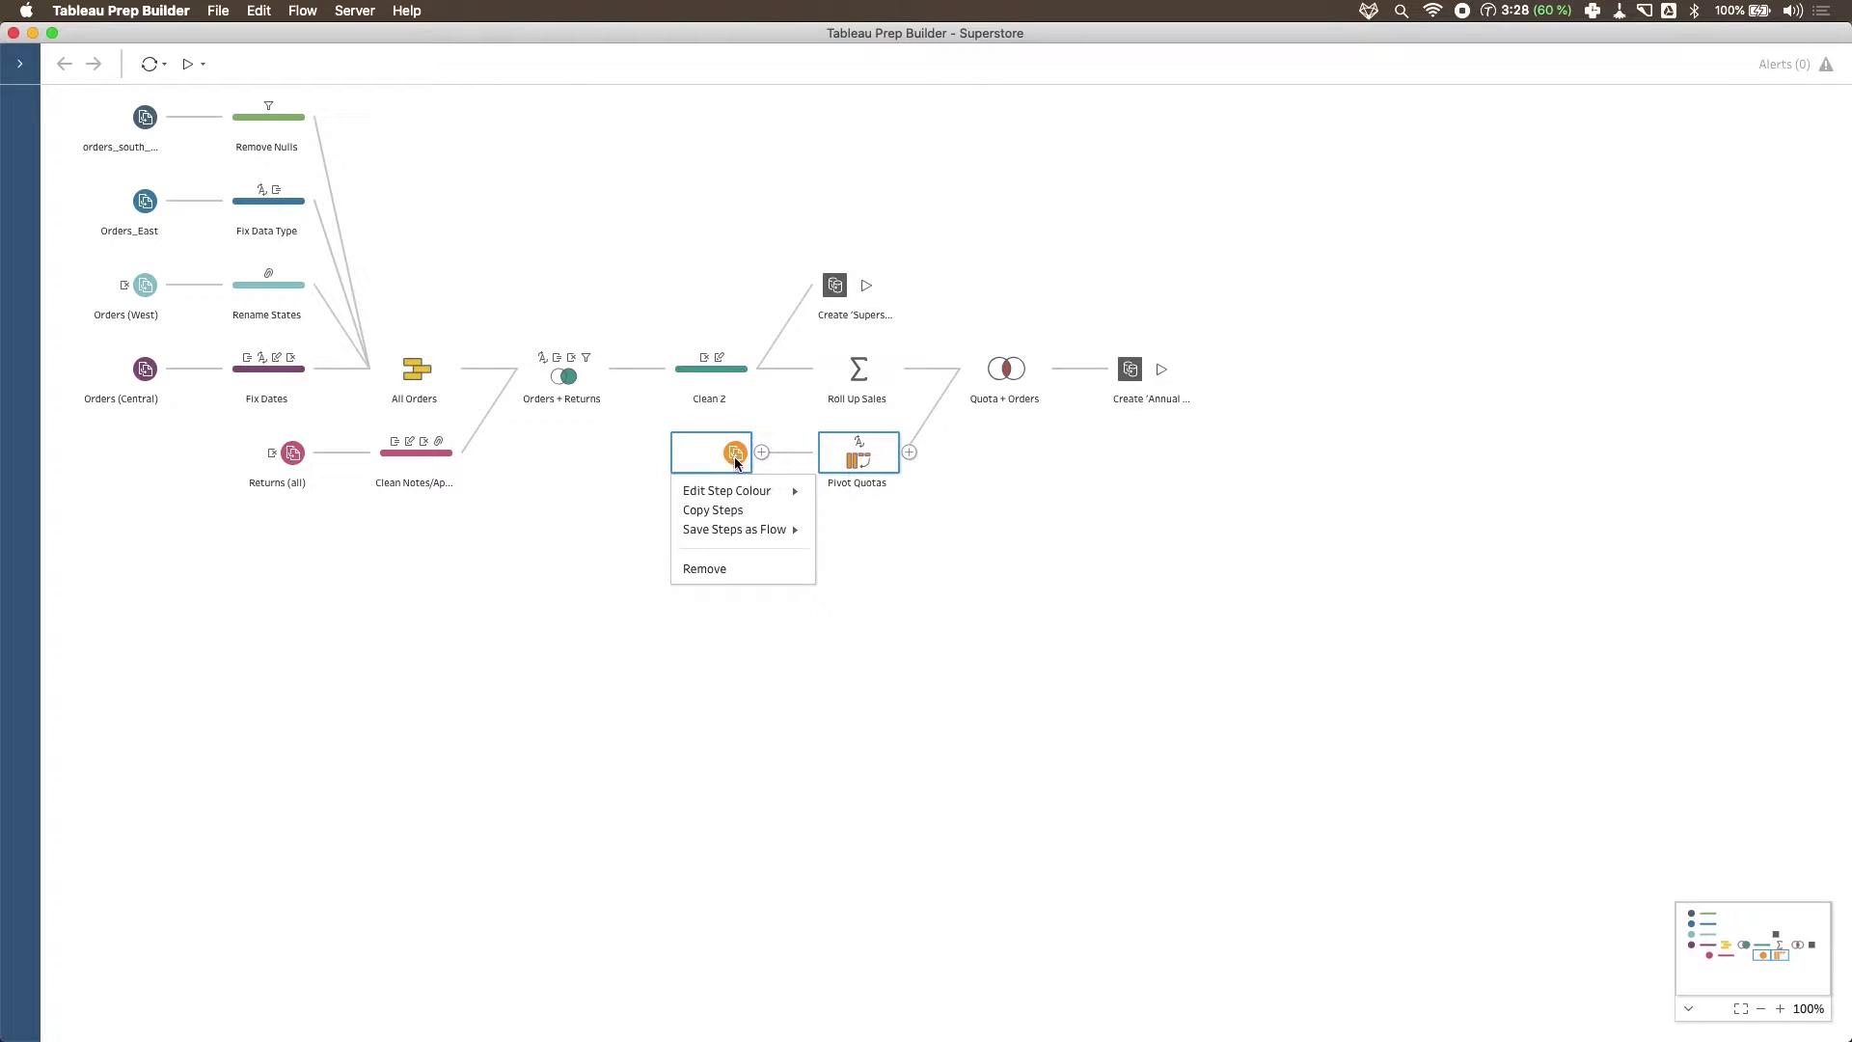
click(756, 568)
Remove the output, Roll Up Sales and join steps downstream of Clean 2.
drag(1319, 497, 829, 248)
right_click(835, 287)
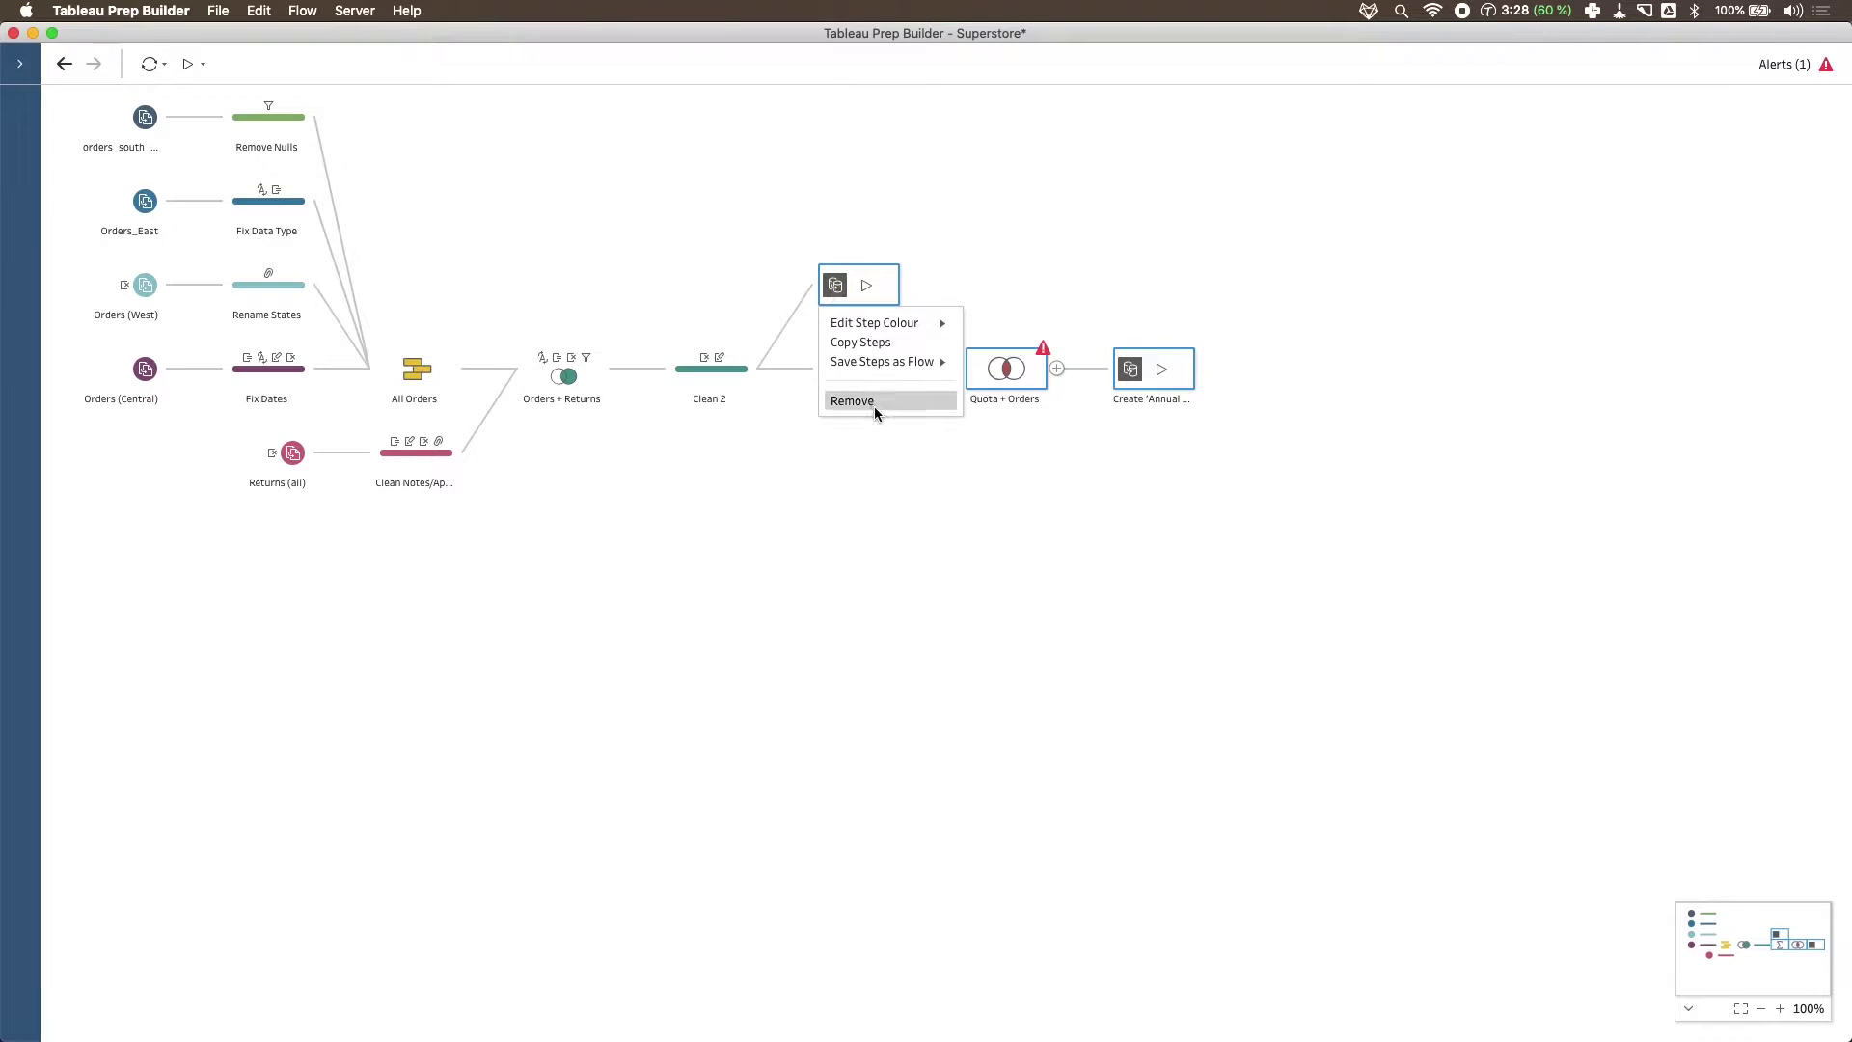
click(874, 407)
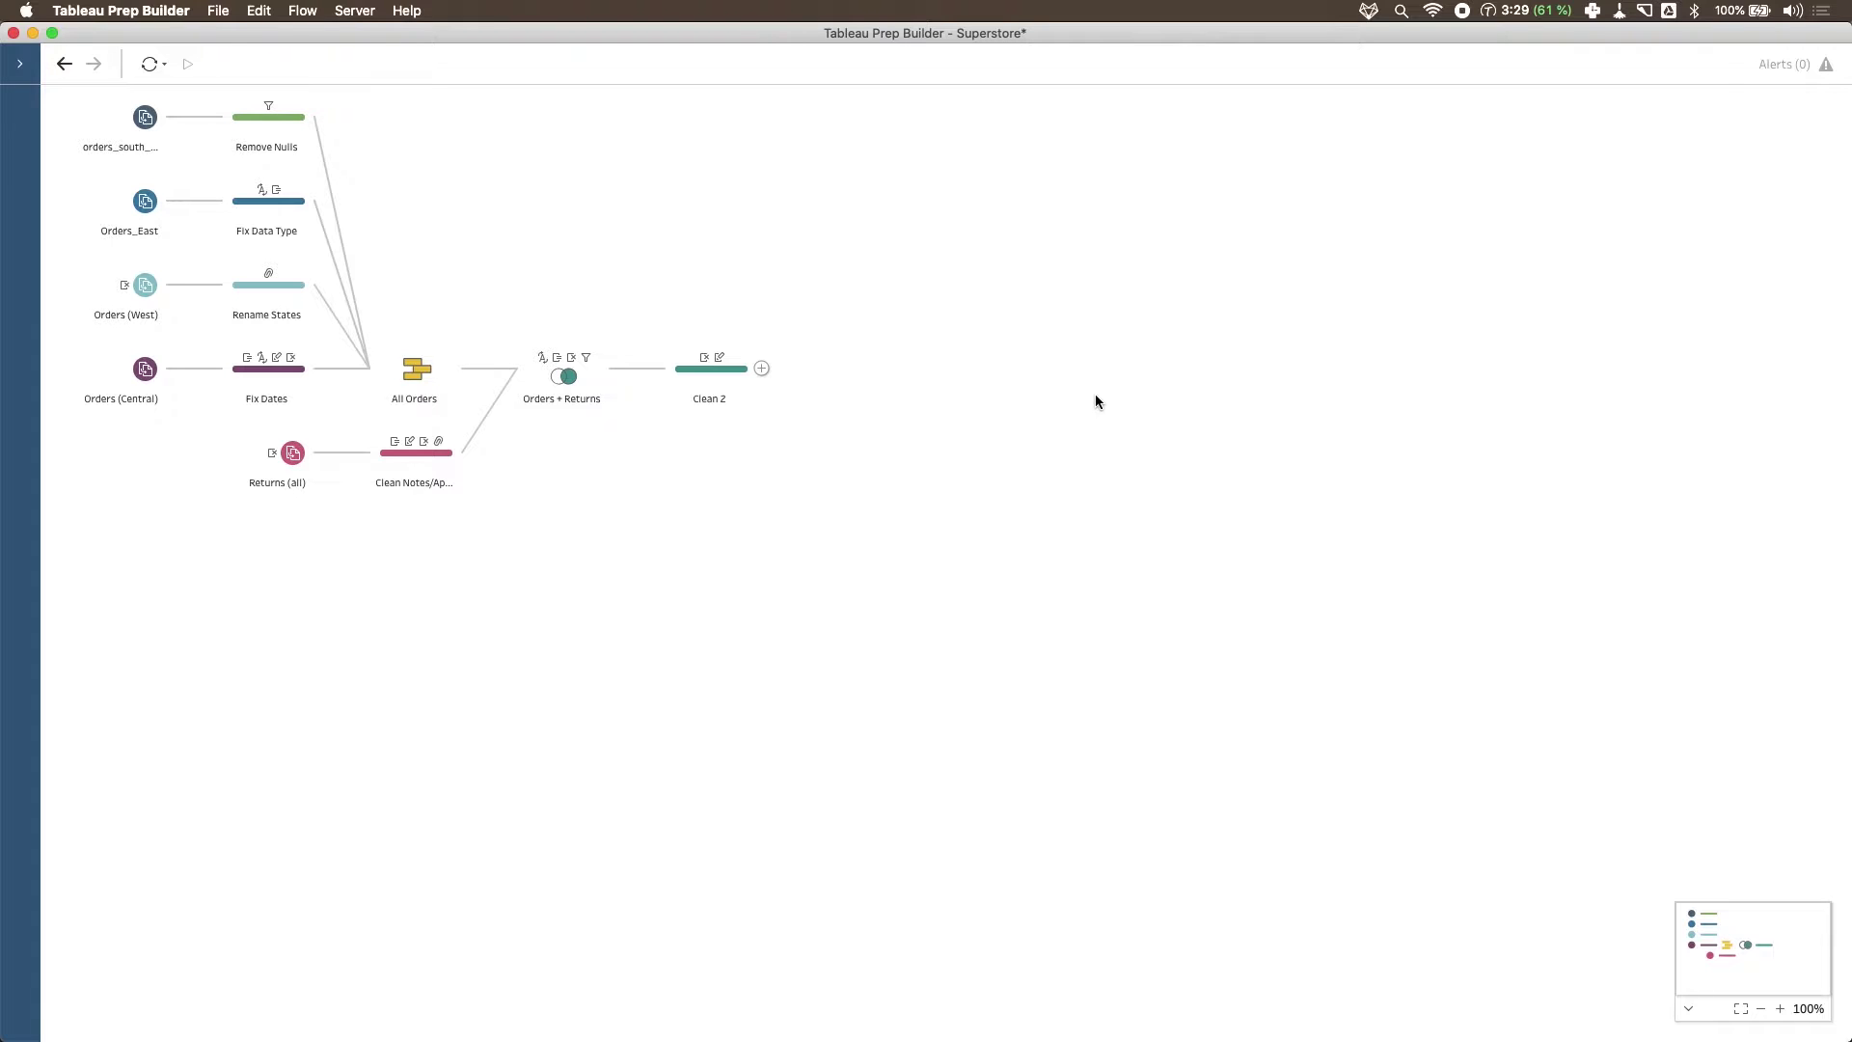
Show the add-step menu for Clean 2.
click(762, 369)
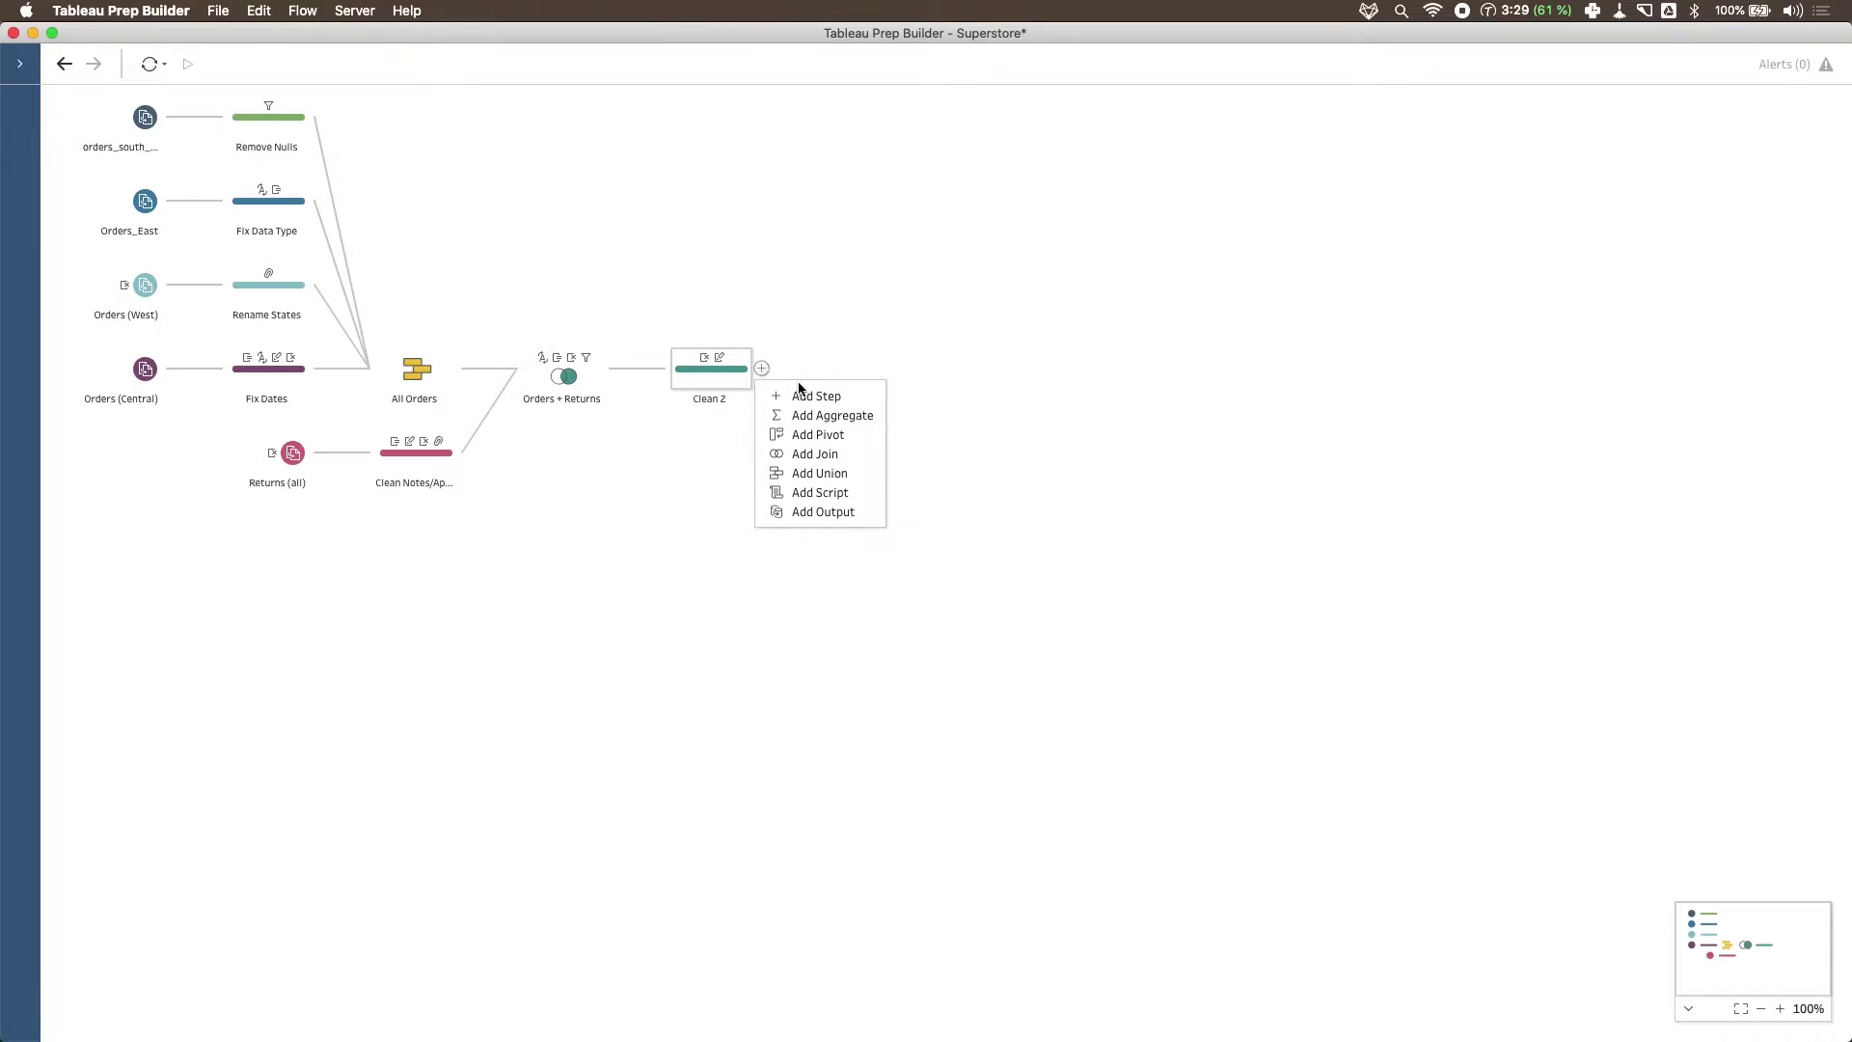
Add Aggregate 1 after Clean 2 and sum Sales, totalling 3,720,299.57.
click(856, 417)
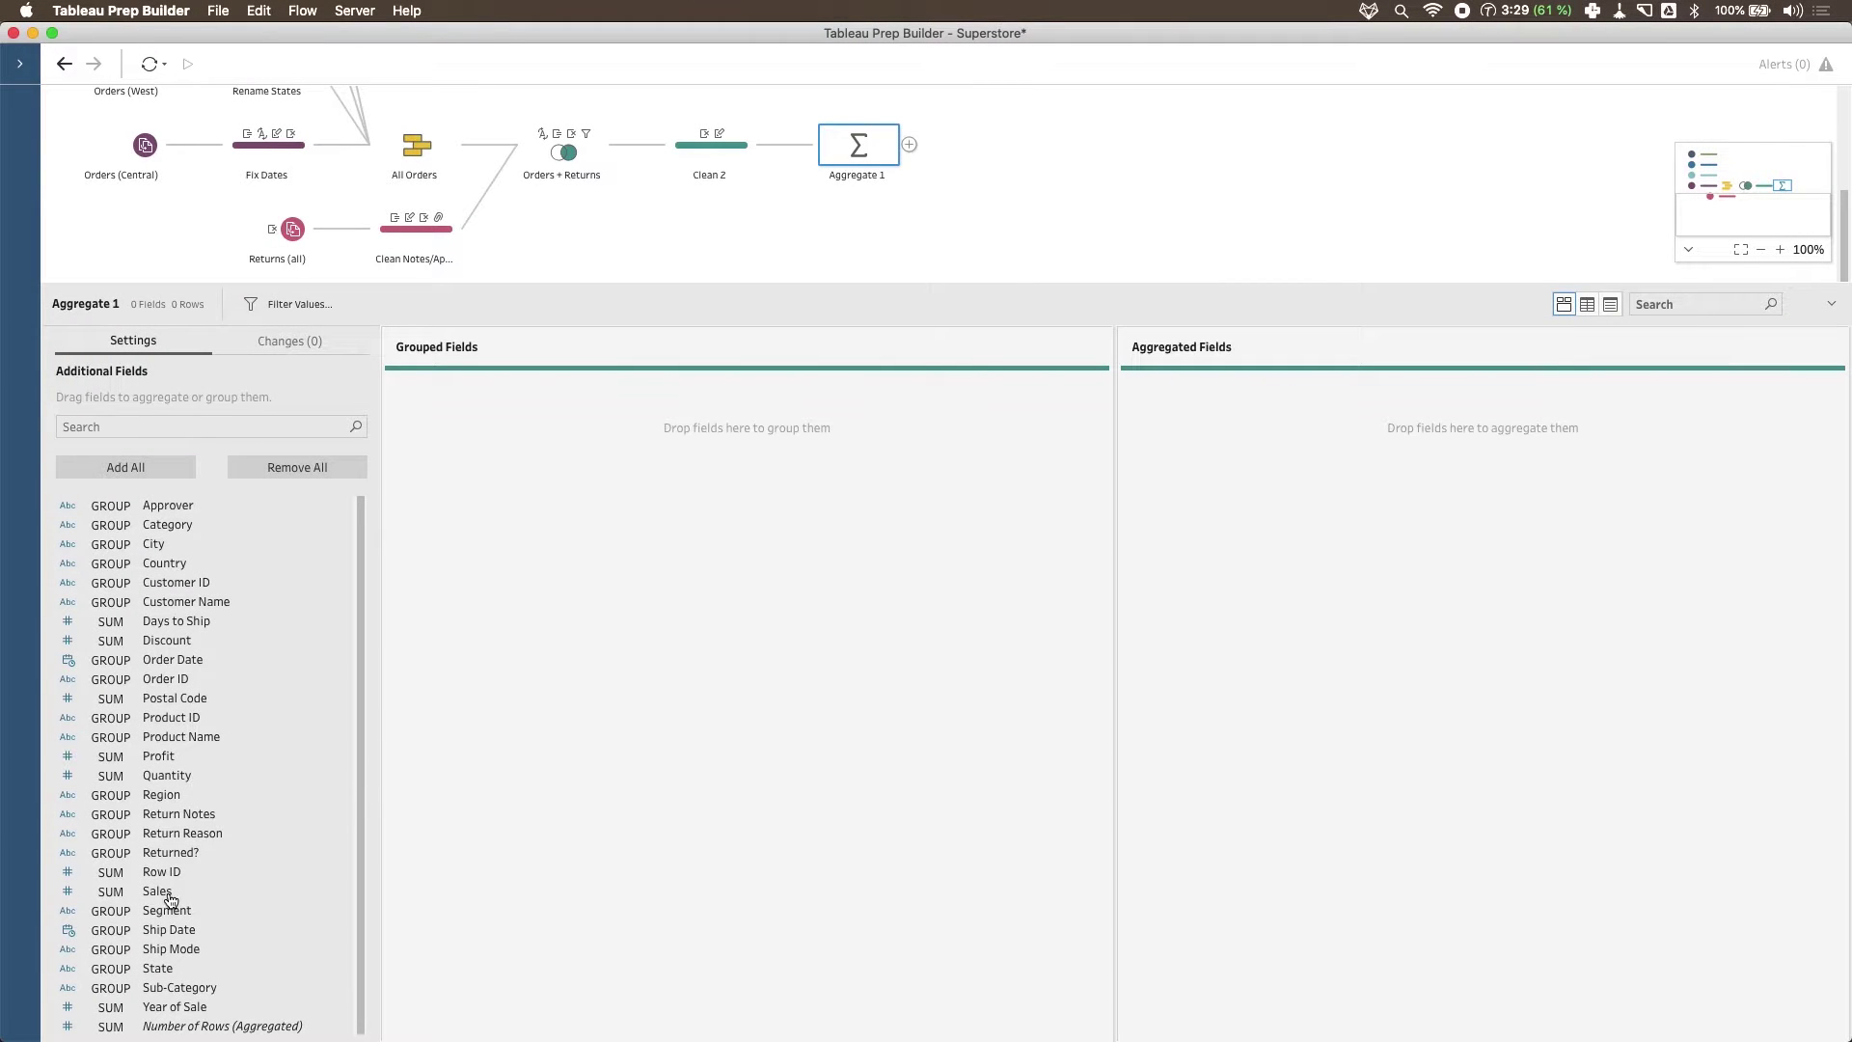
drag(170, 899, 1316, 529)
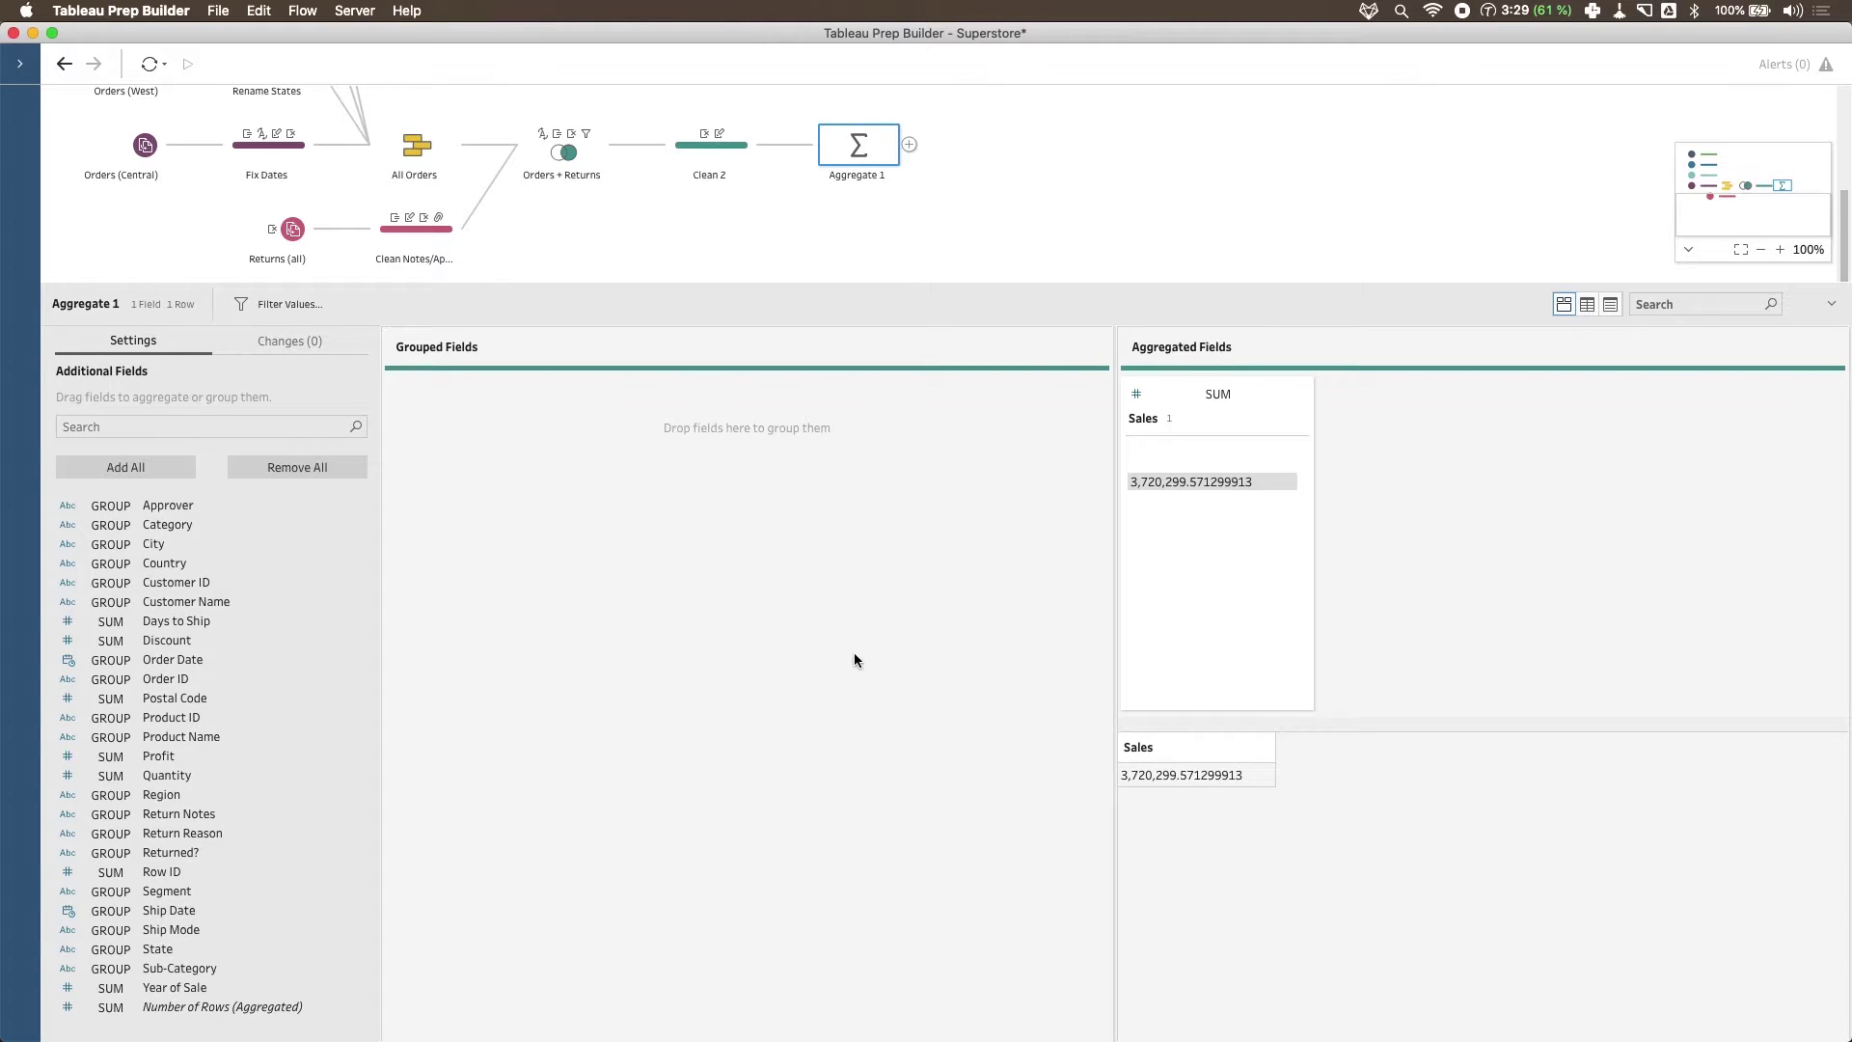
Group summed Sales by Category and Sub-Category (17 rows), preview Furniture, and view Changes.
drag(170, 525, 614, 475)
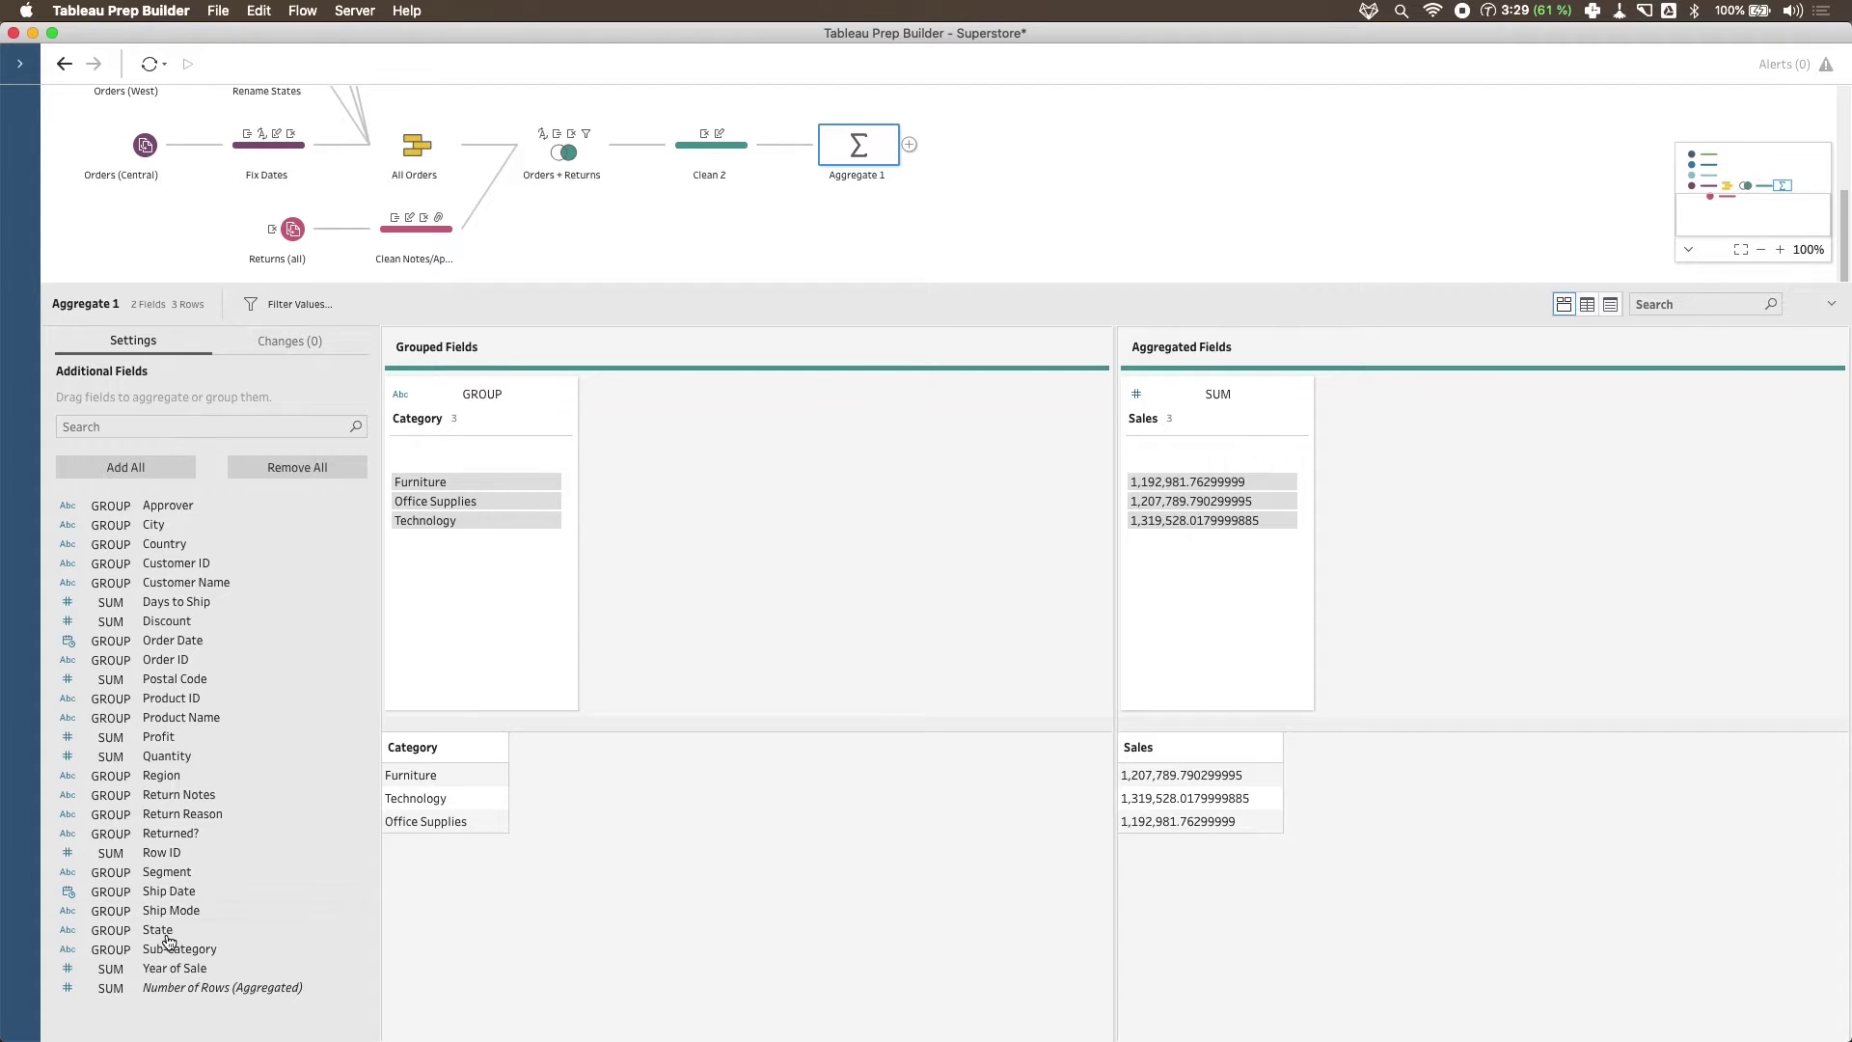
drag(169, 942, 780, 425)
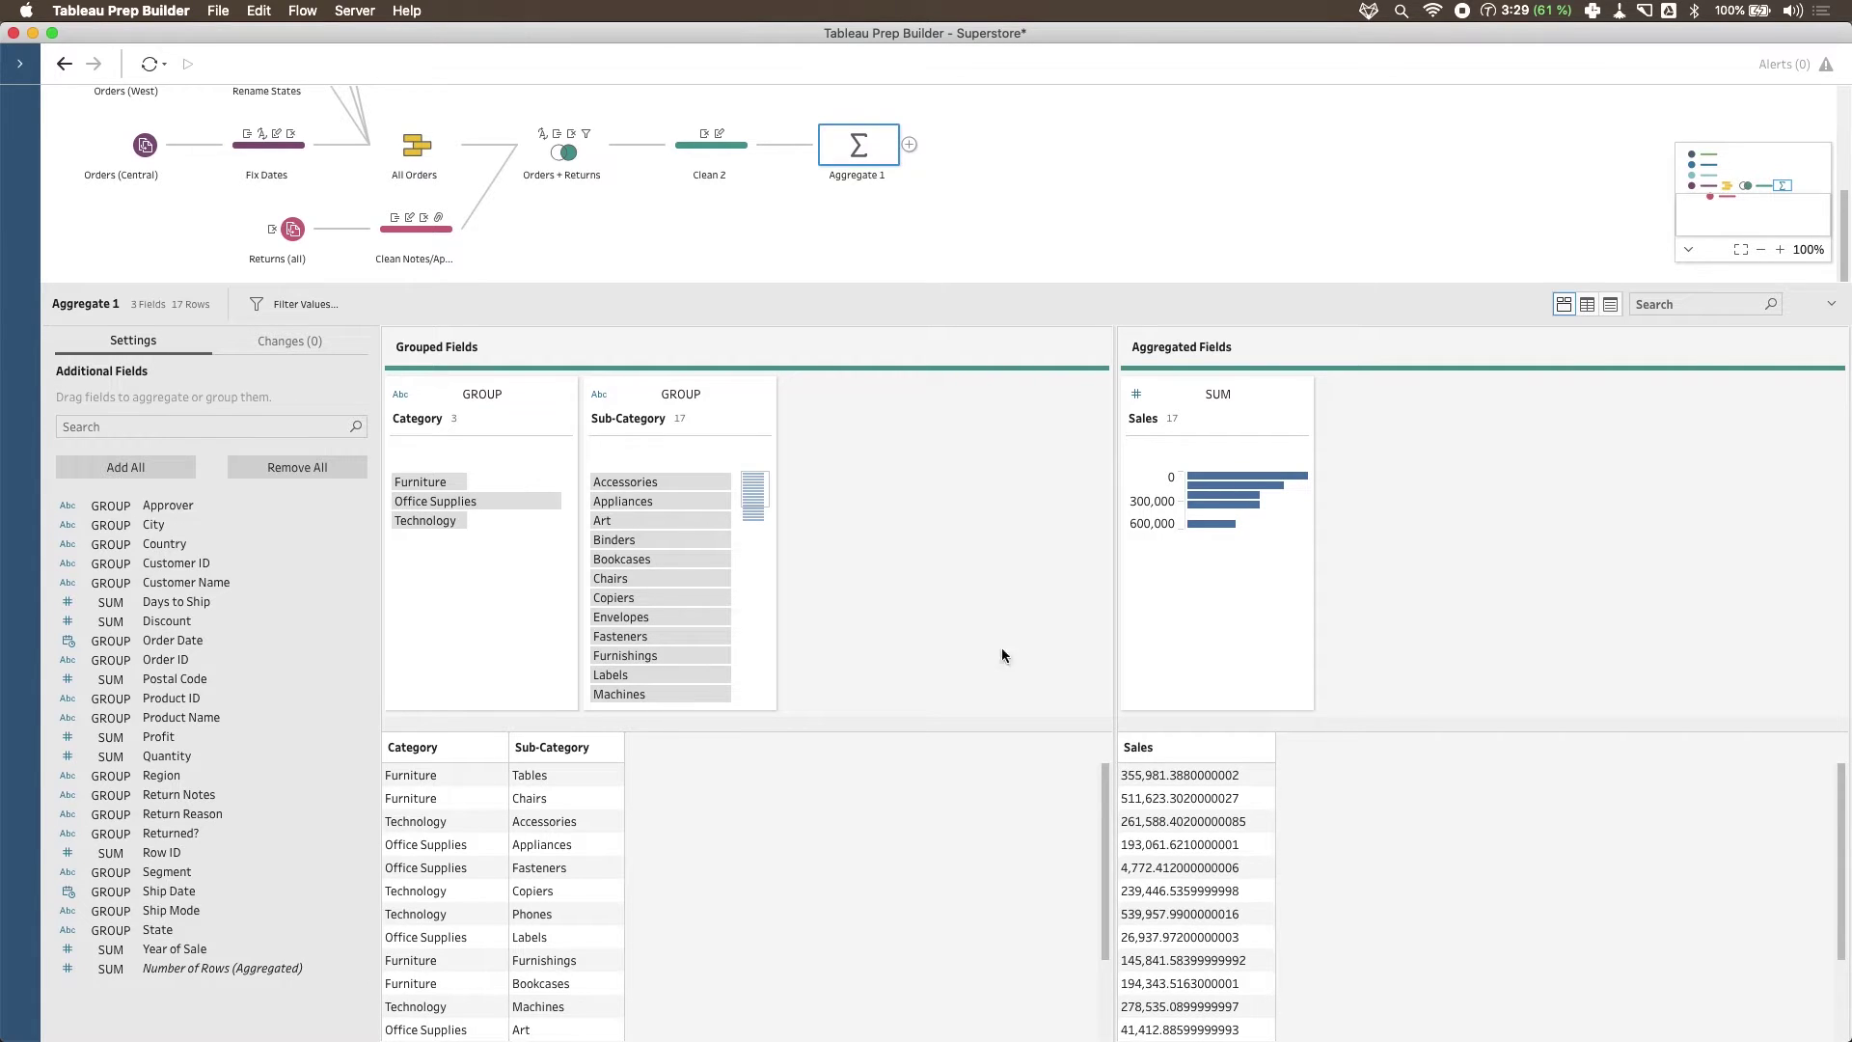
click(417, 483)
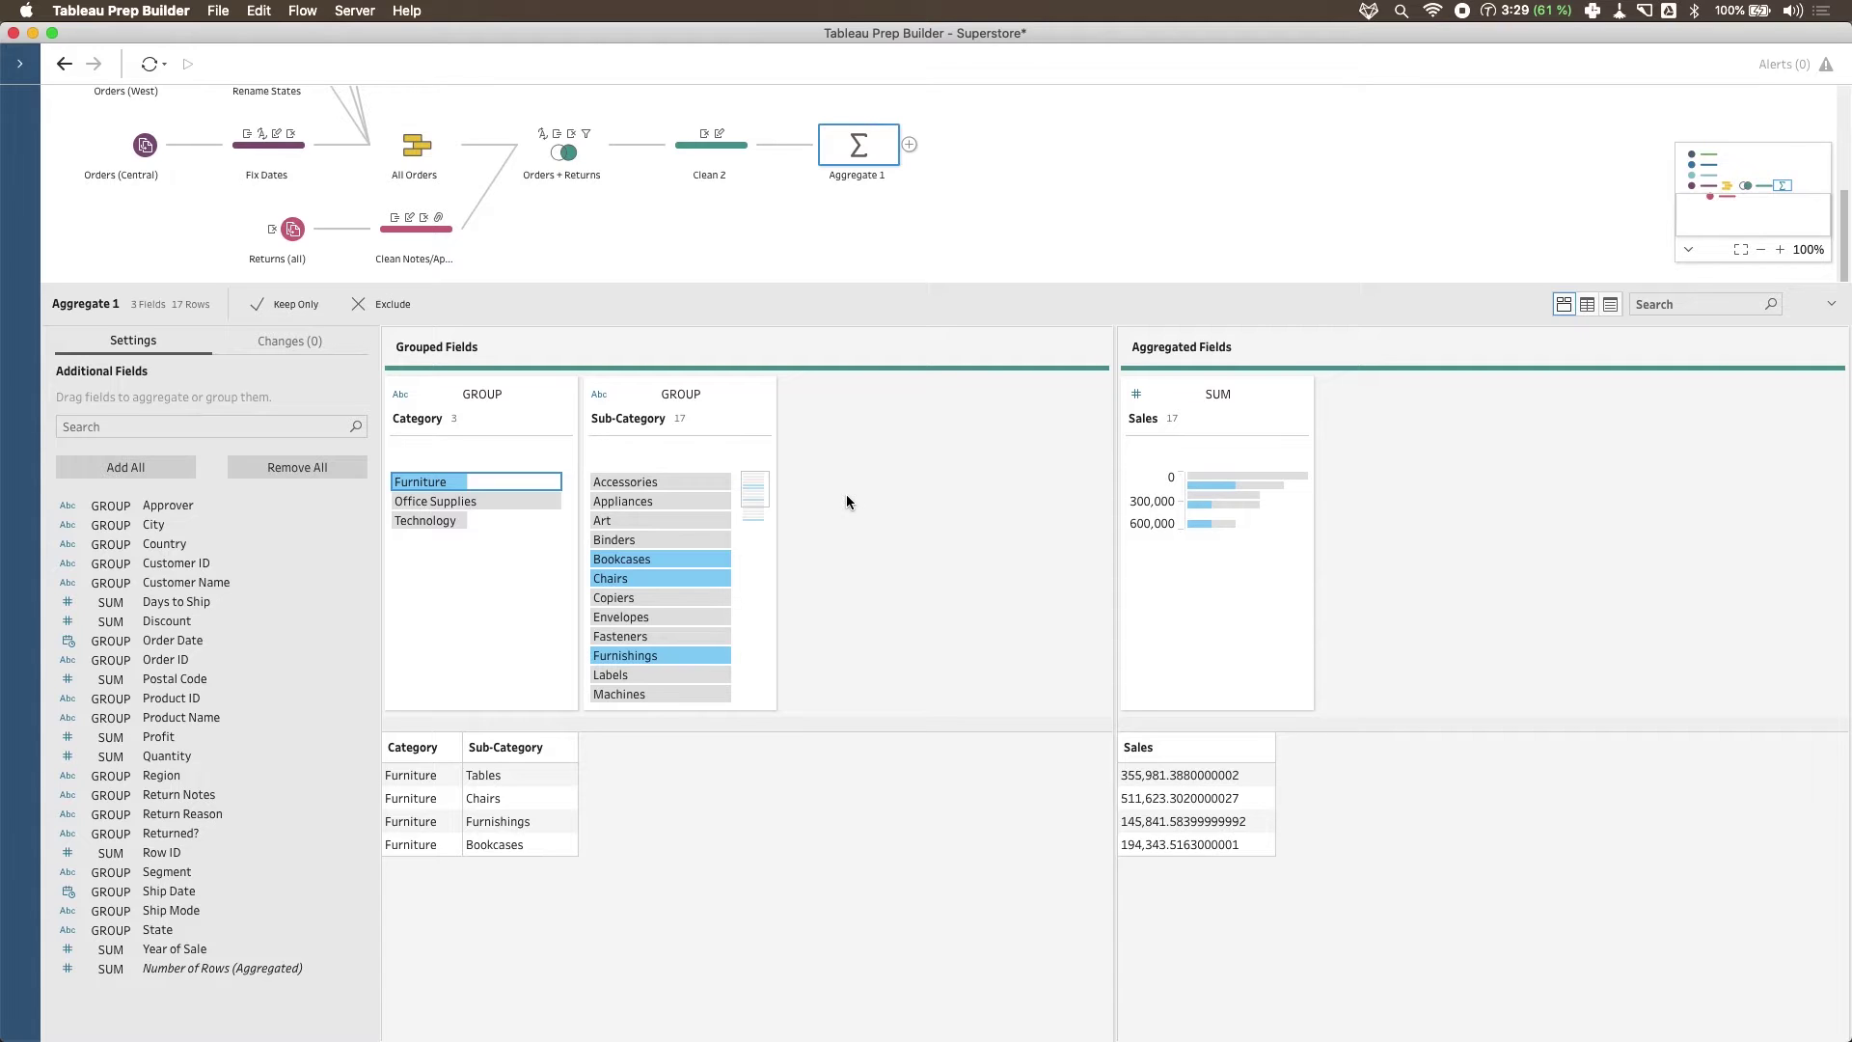
click(284, 355)
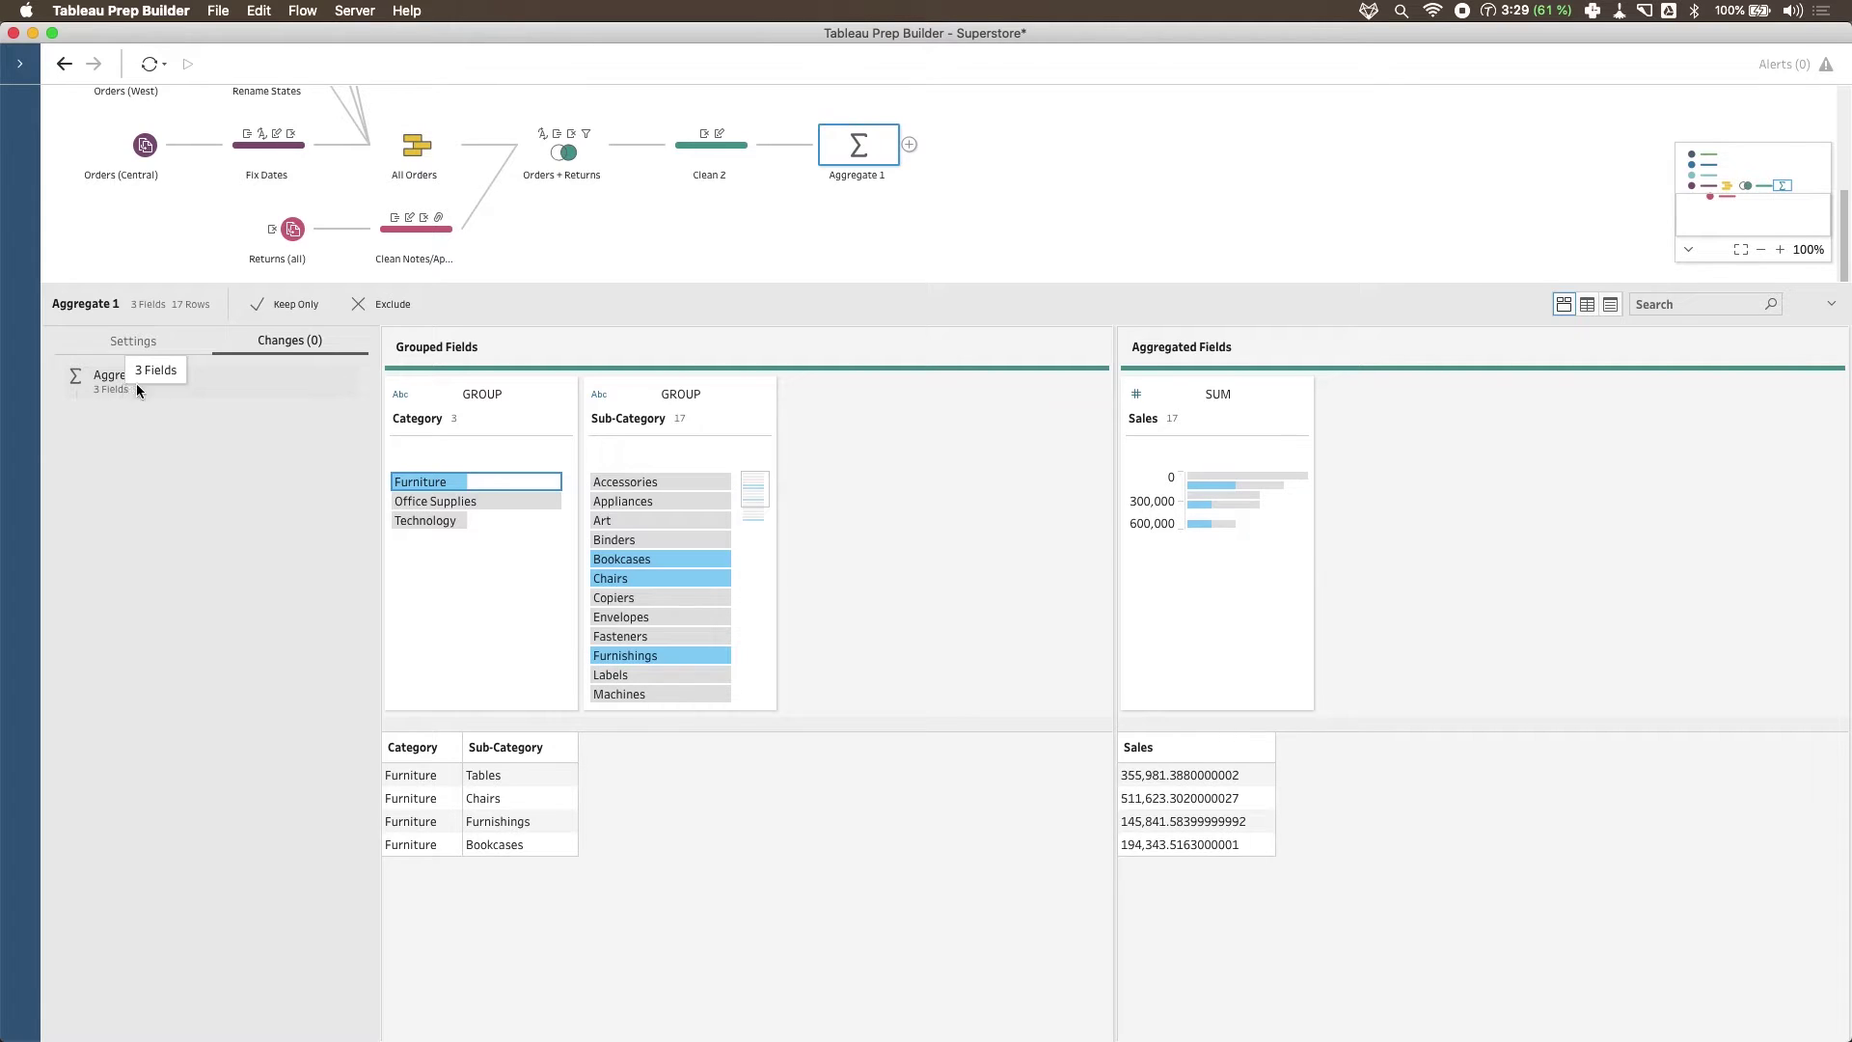
Exclude Furniture in the Category card, leaving 13 Office Supplies and Technology rows.
right_click(459, 484)
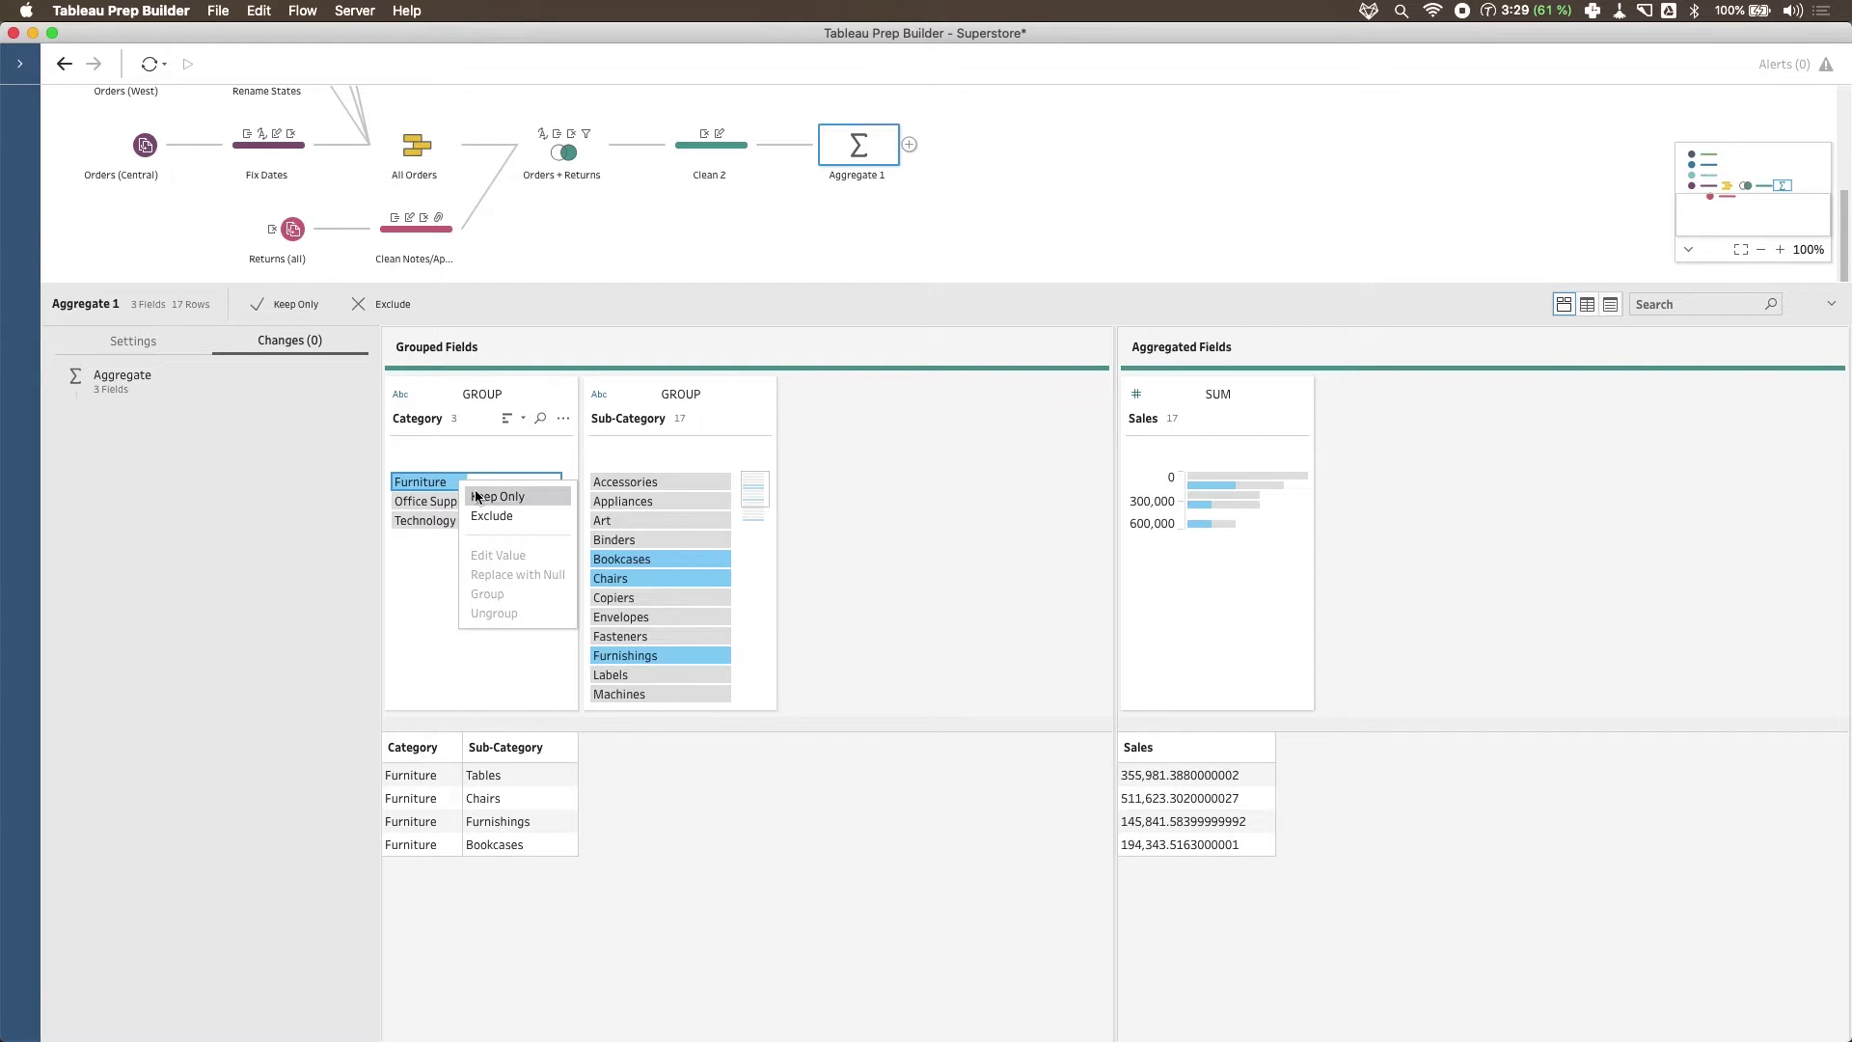
click(492, 516)
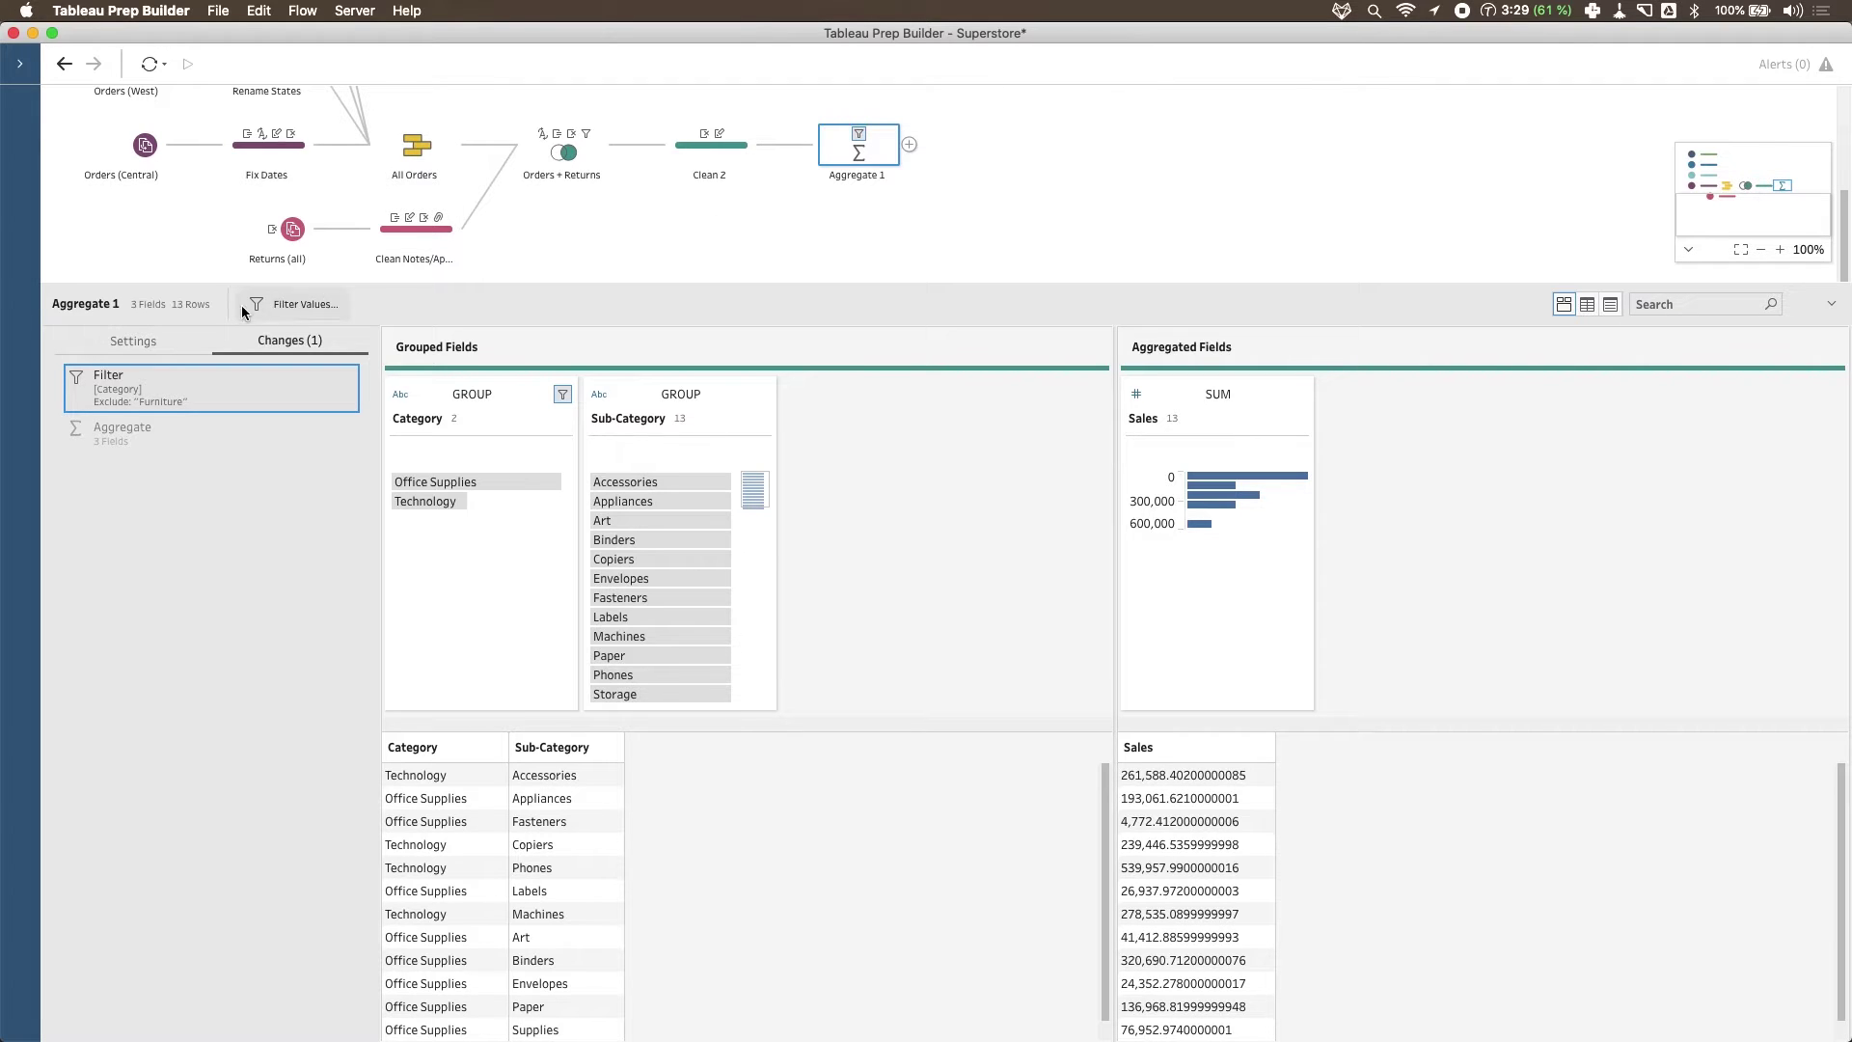
Add Region from Additional Fields to Aggregated Fields as a count.
click(146, 342)
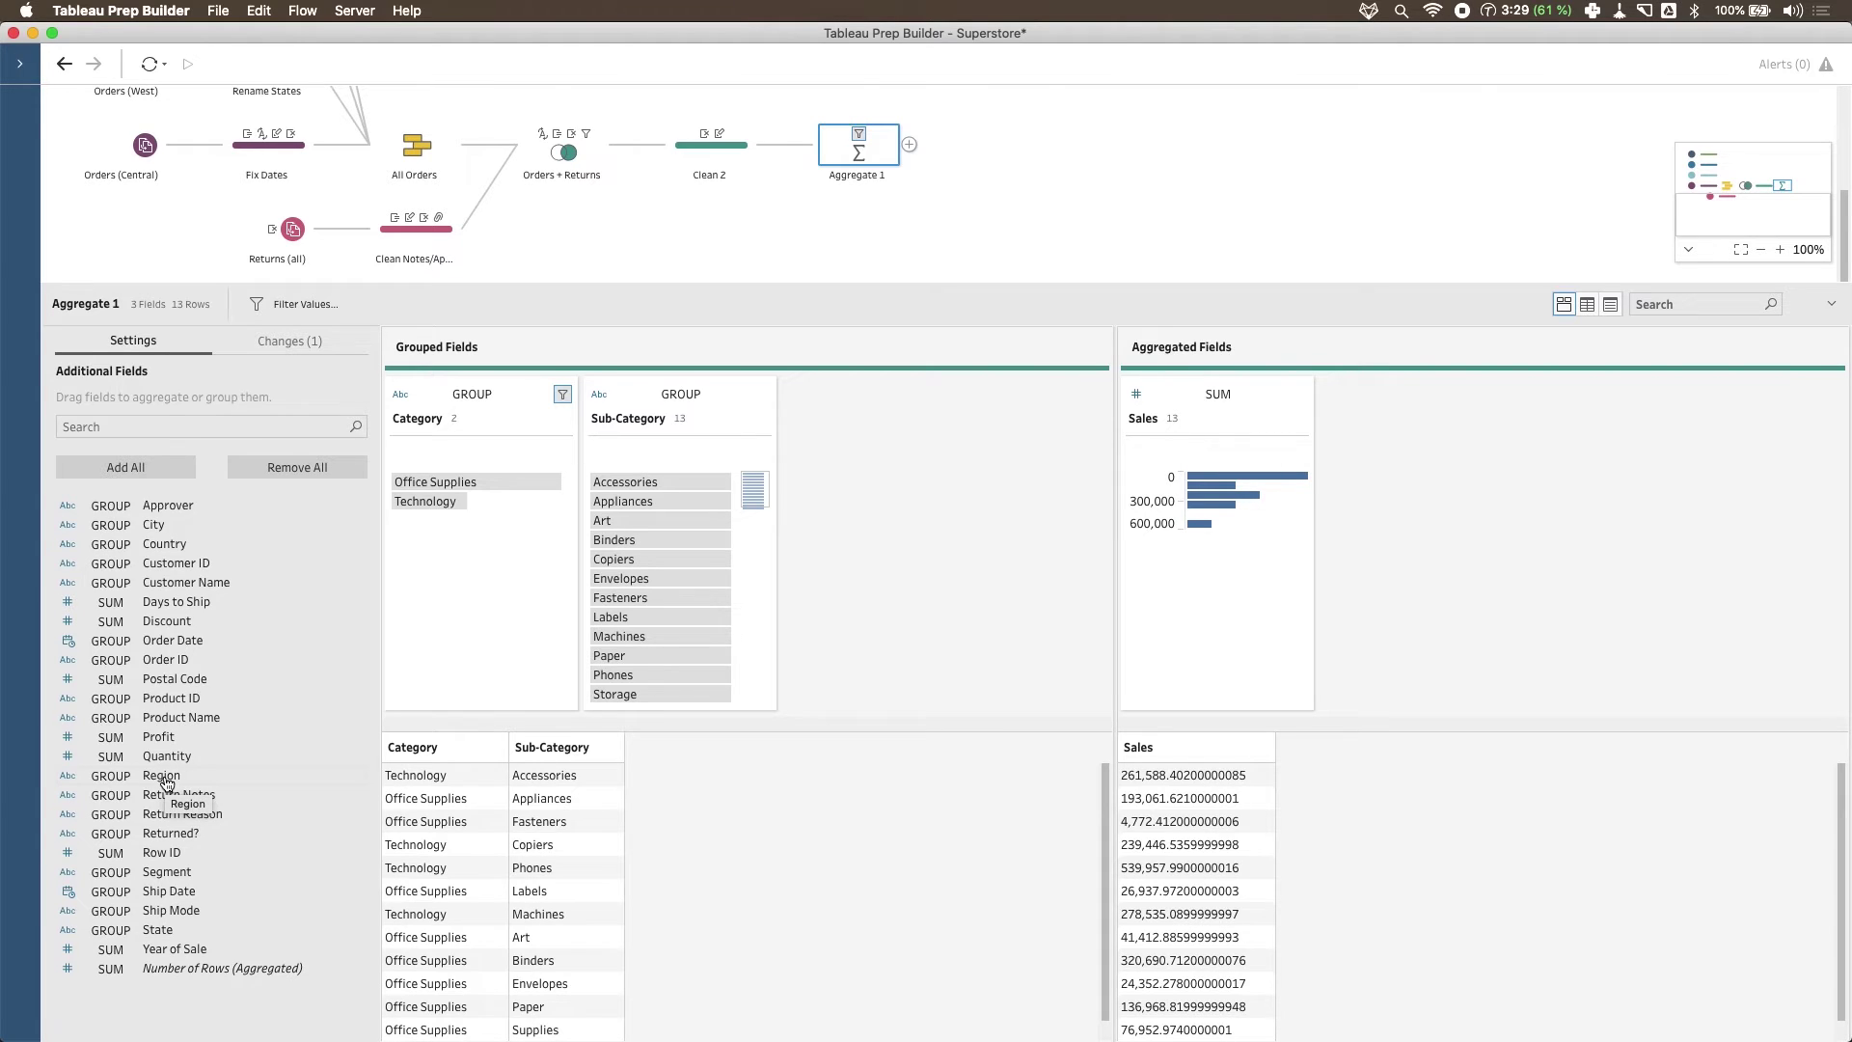
drag(166, 784, 1399, 490)
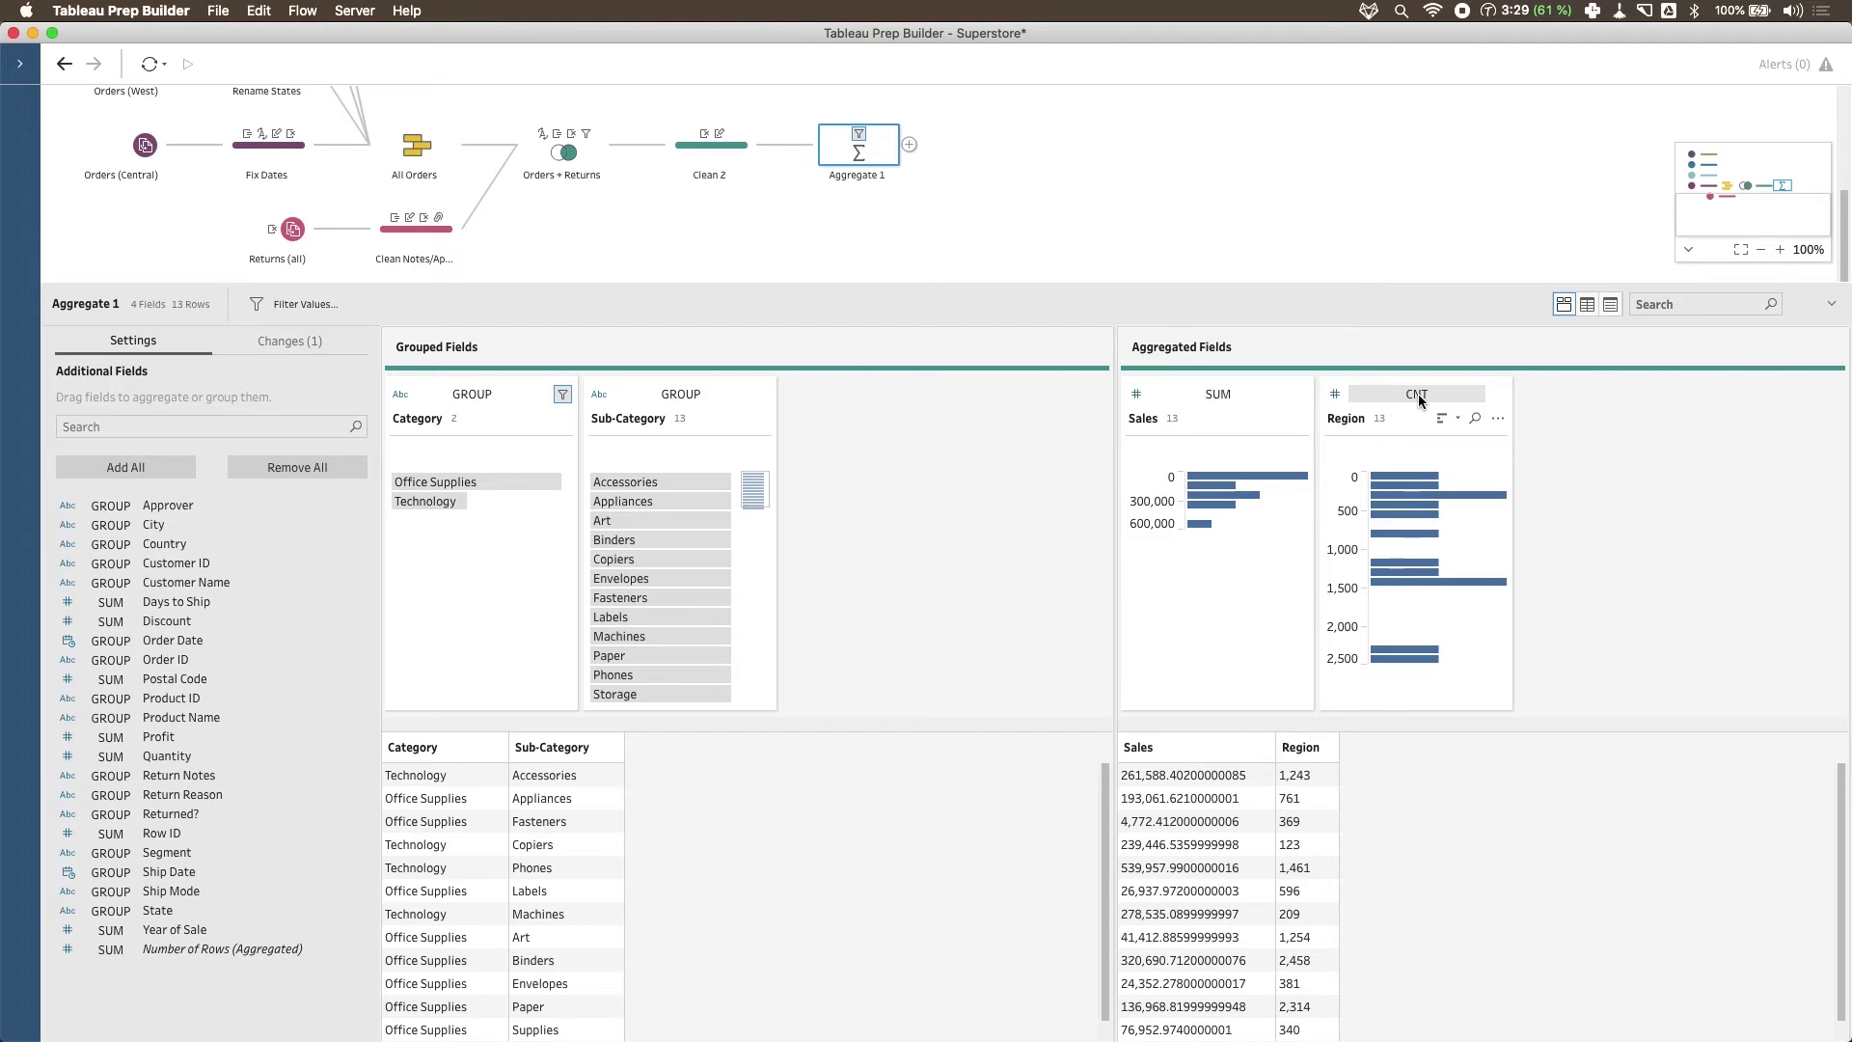
Change Region's aggregation from CNT to Group by, giving 52 rows.
click(1418, 394)
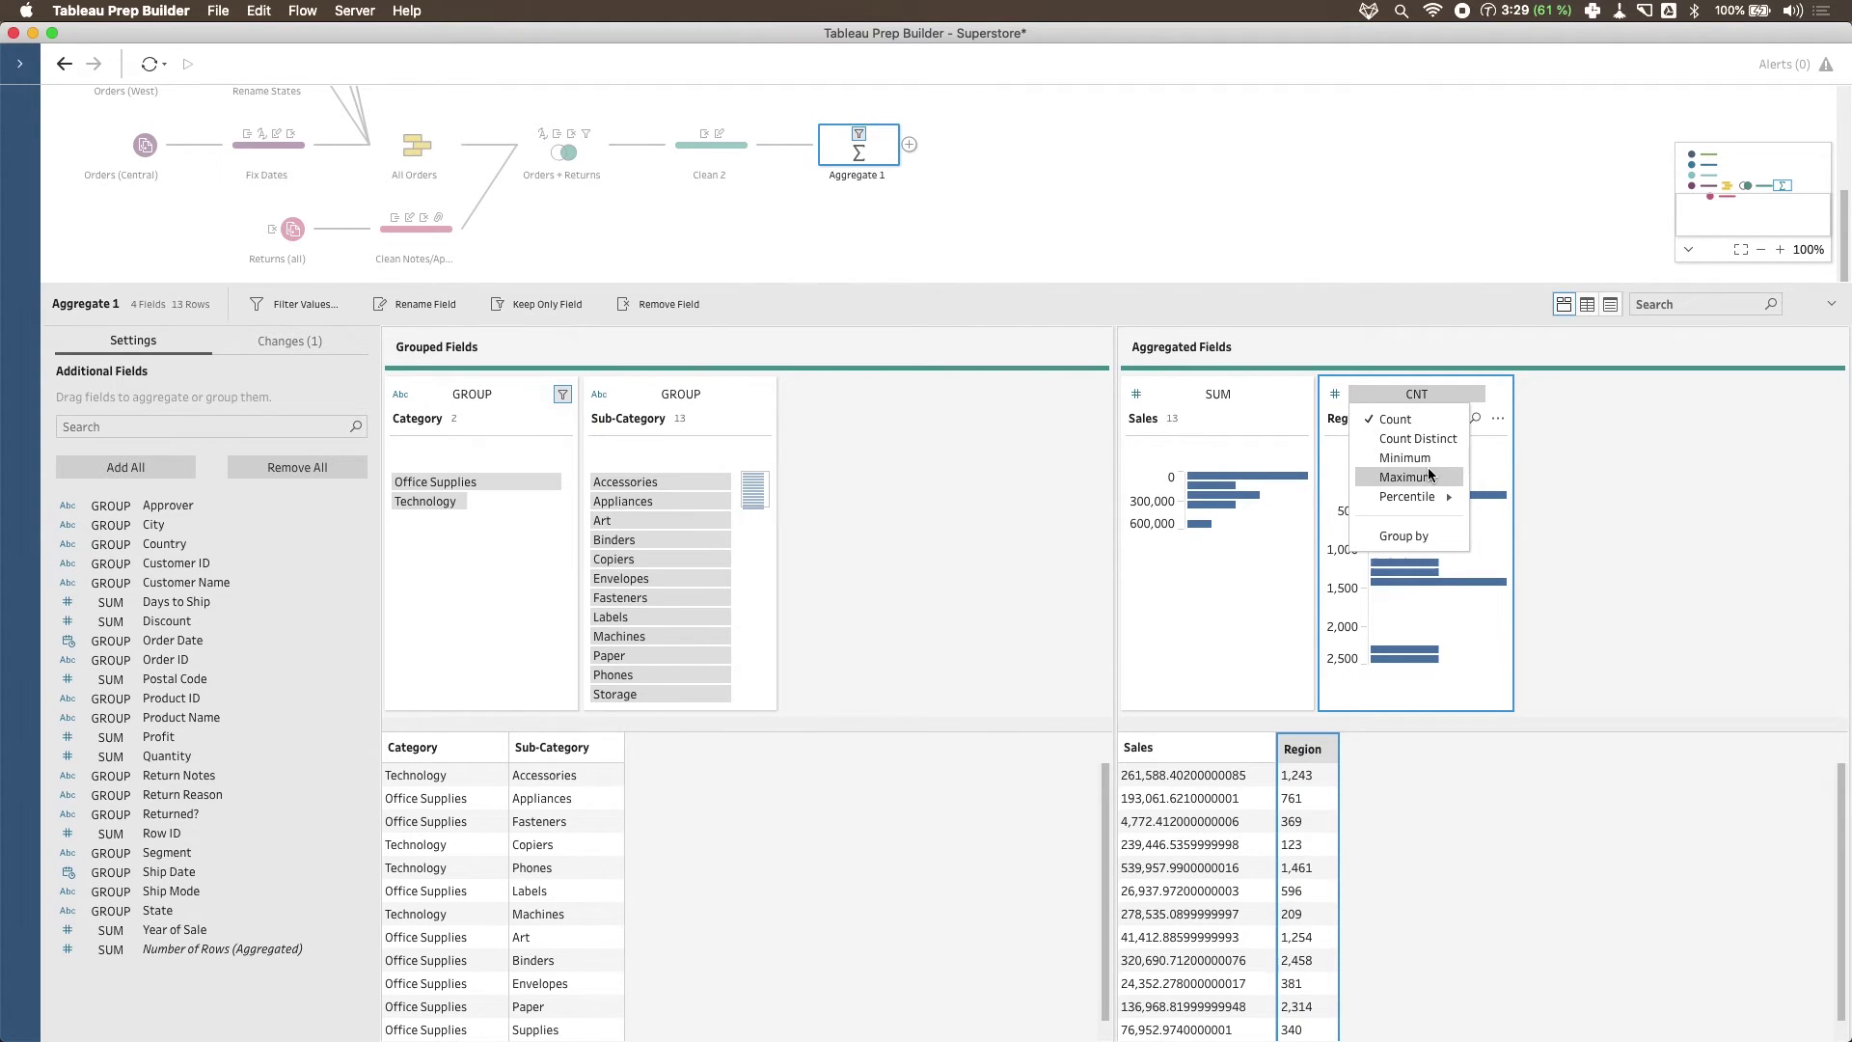
click(1427, 535)
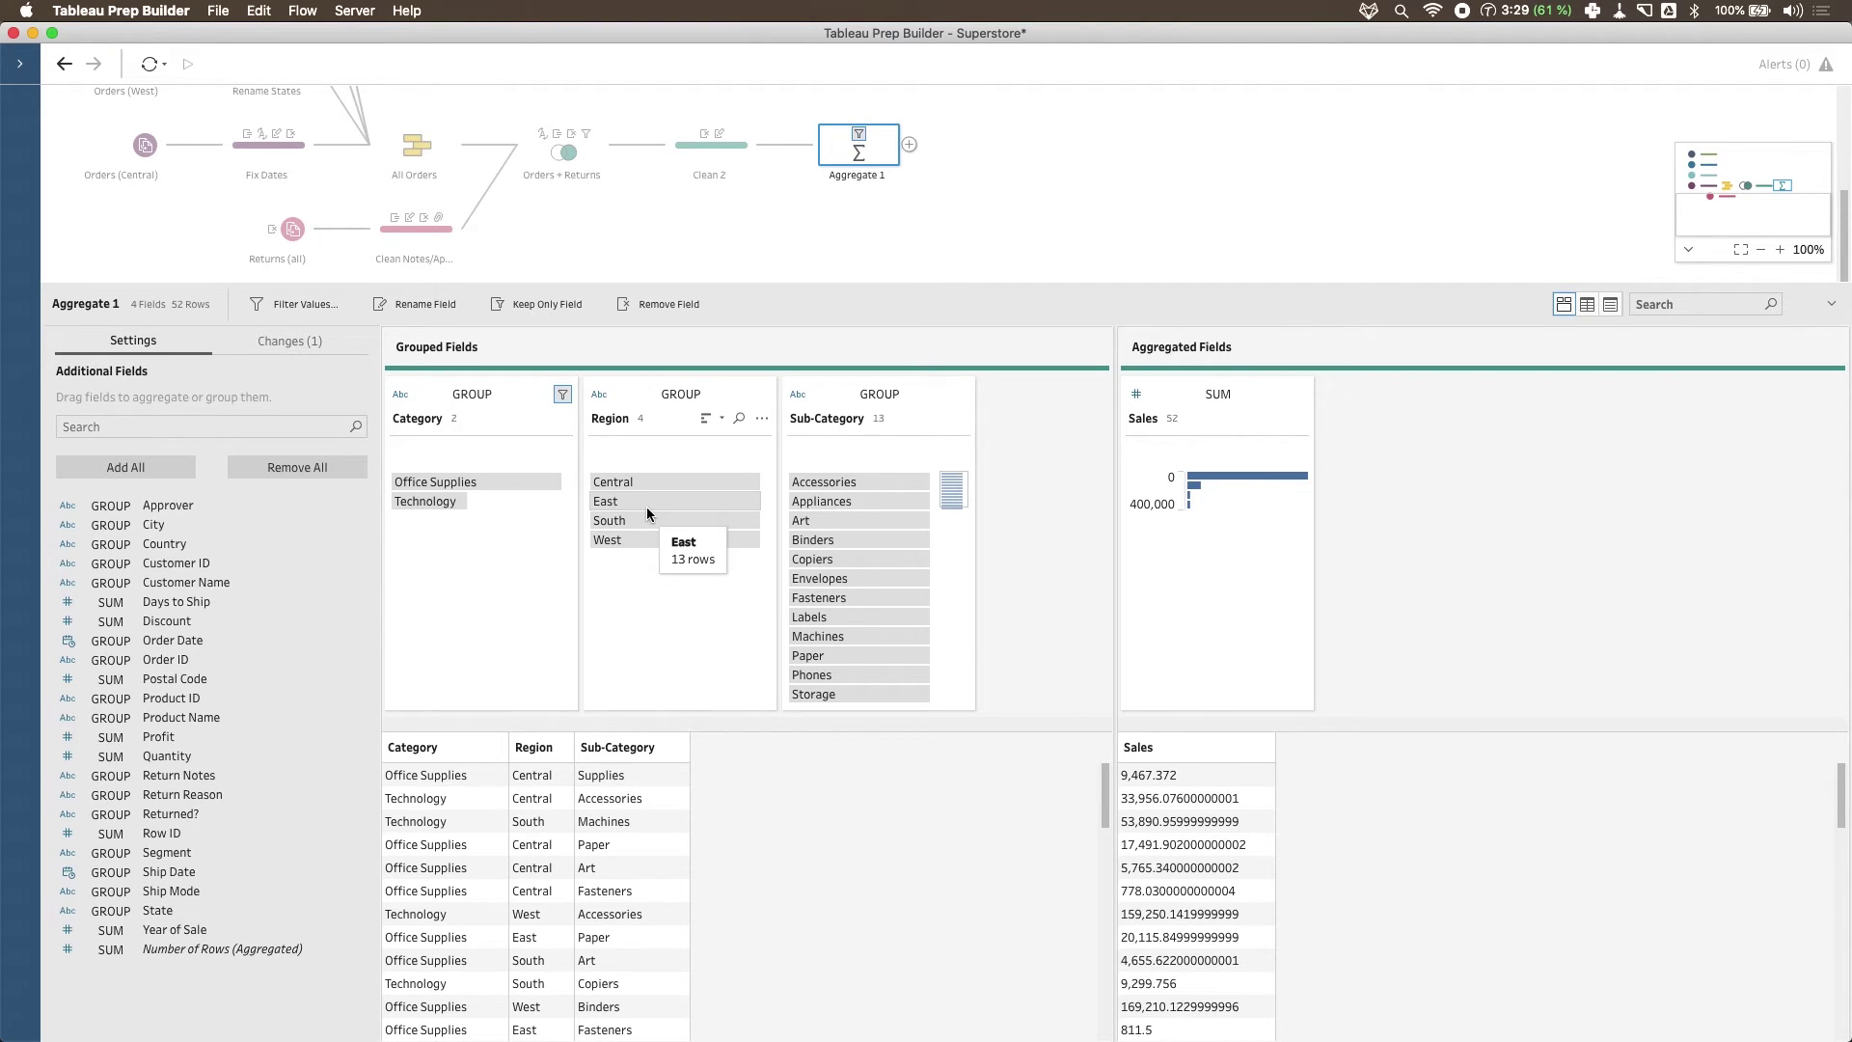
Check the Region card's options, confirming grouping by Category, Region and Sub-Category.
click(762, 419)
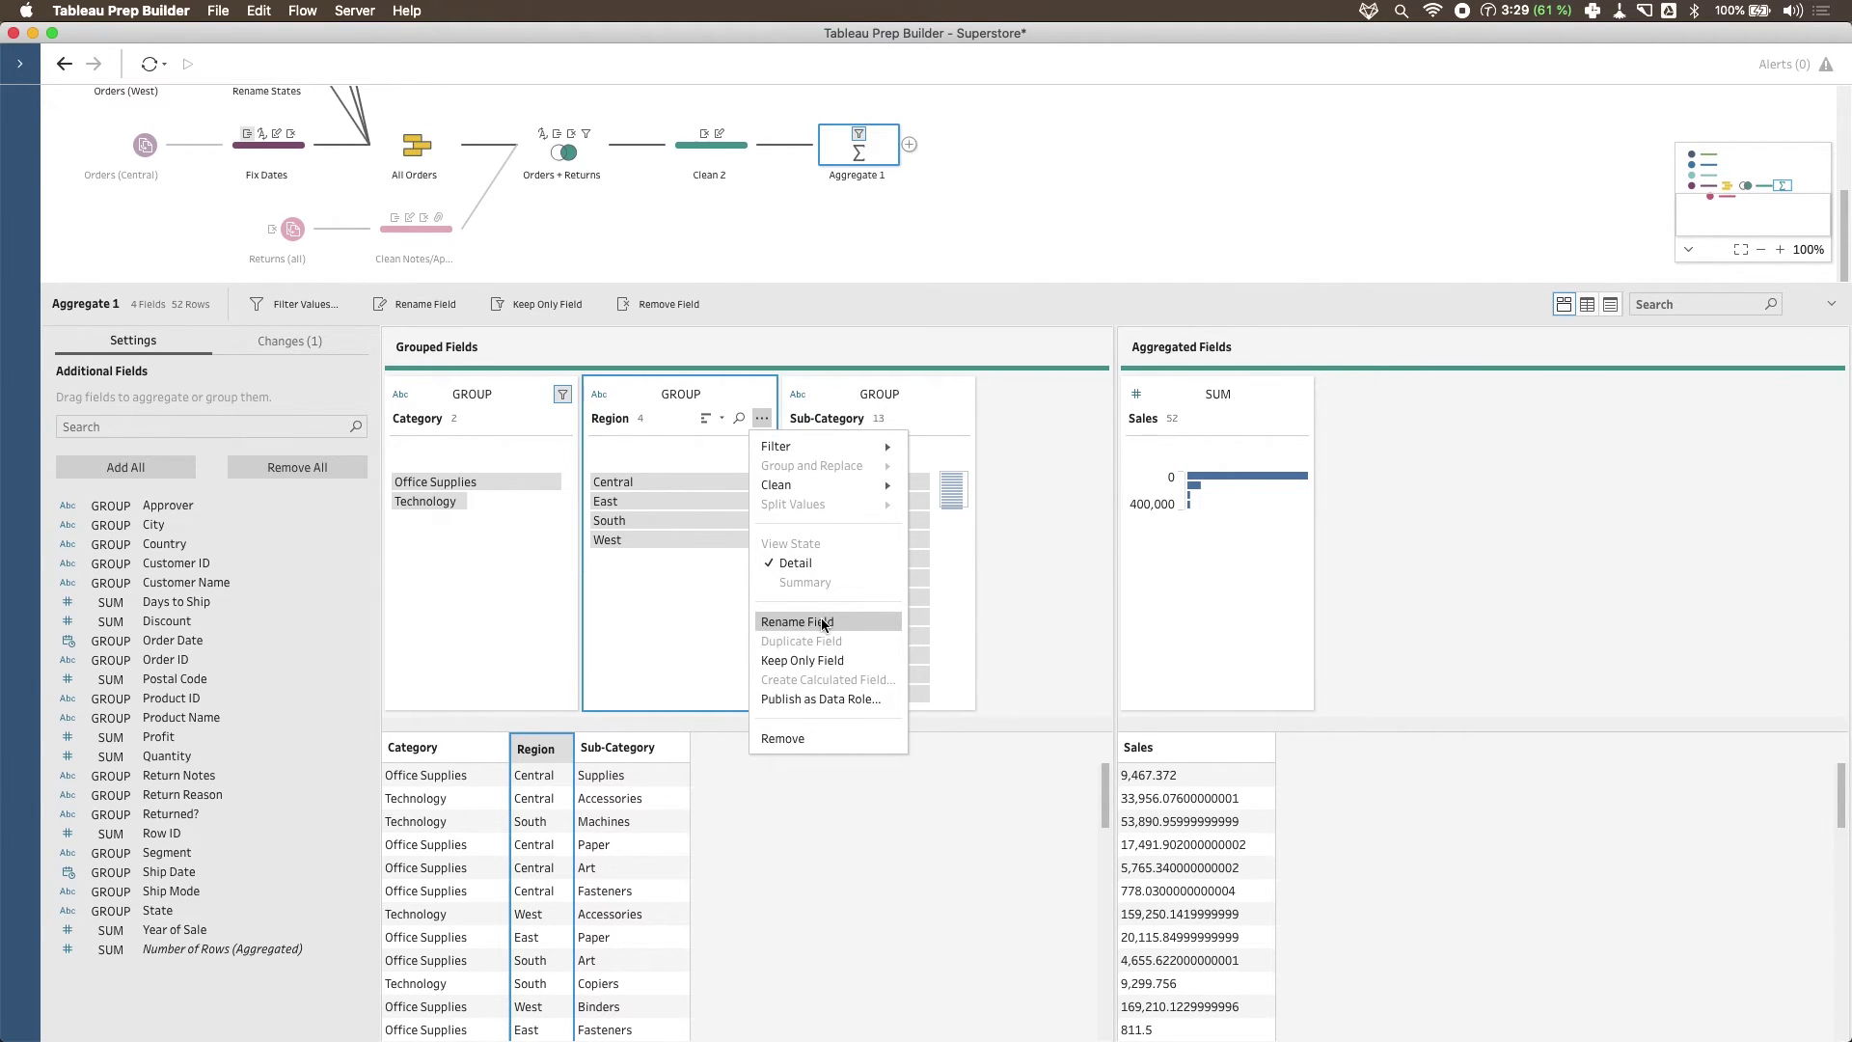
mouse_move(789, 486)
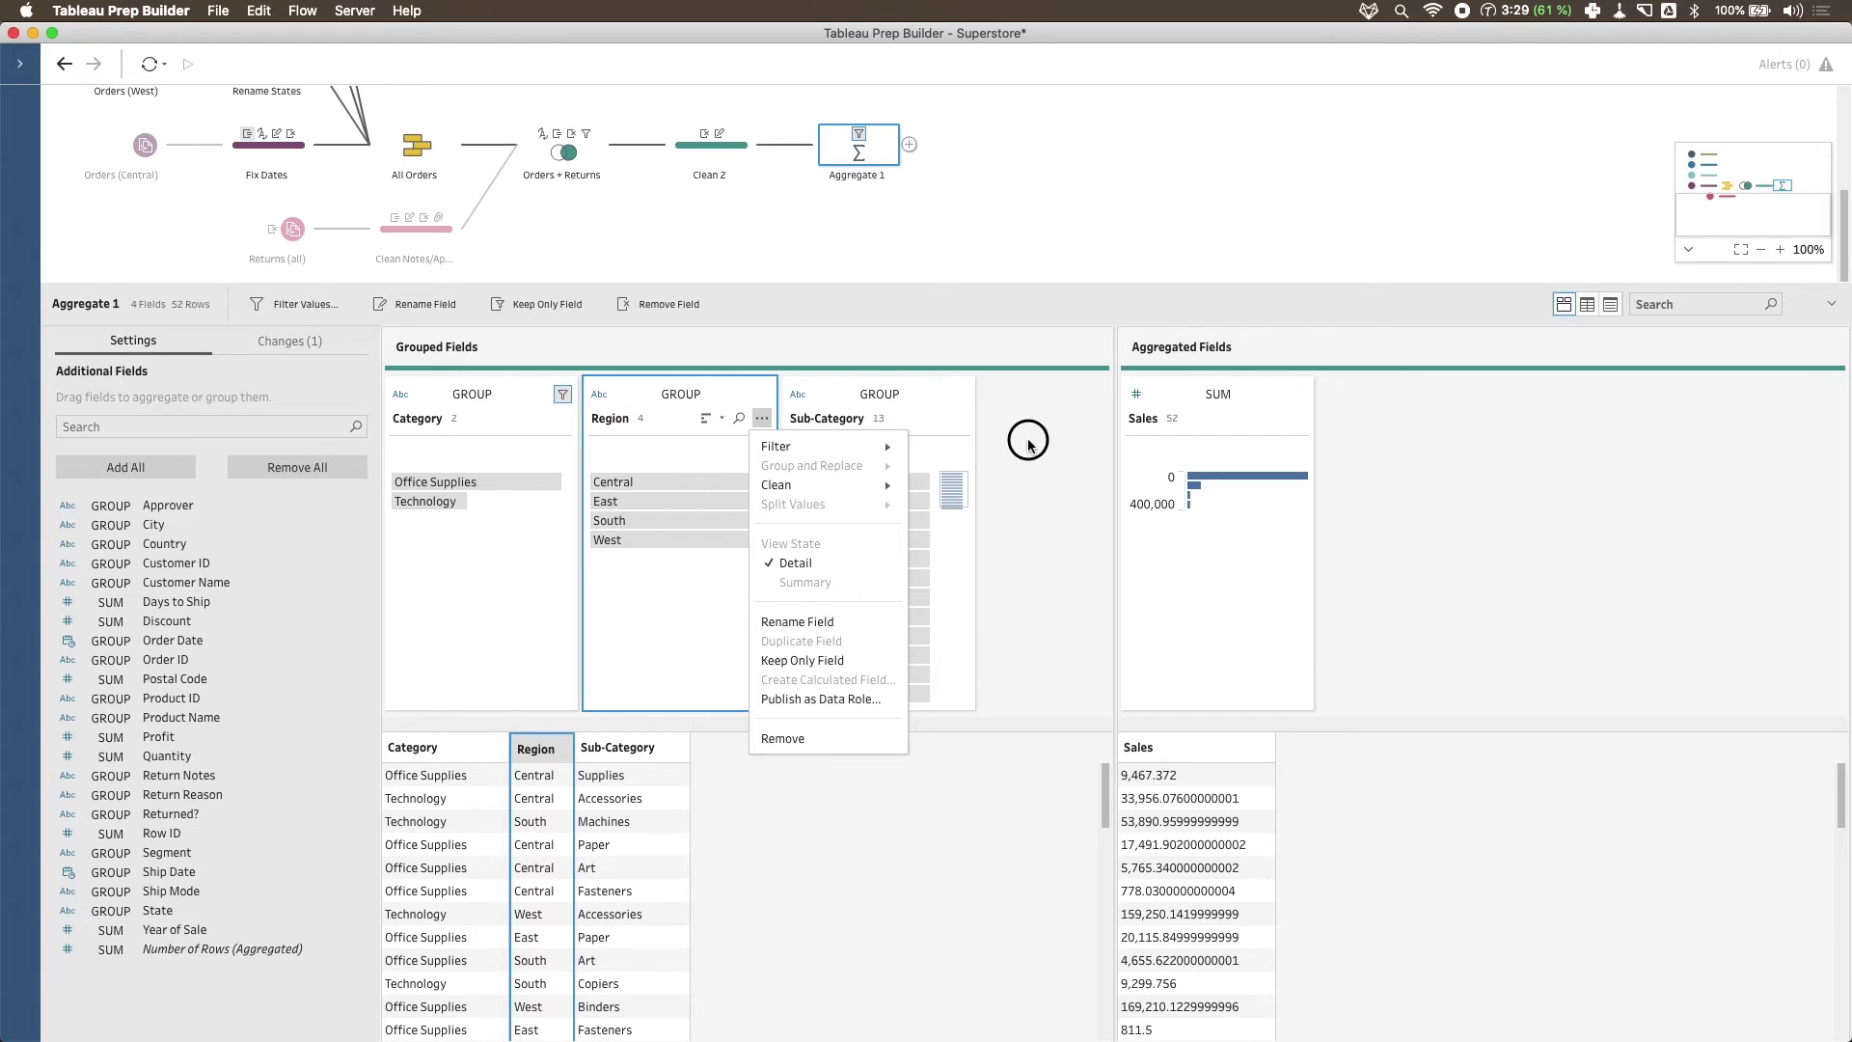
click(974, 506)
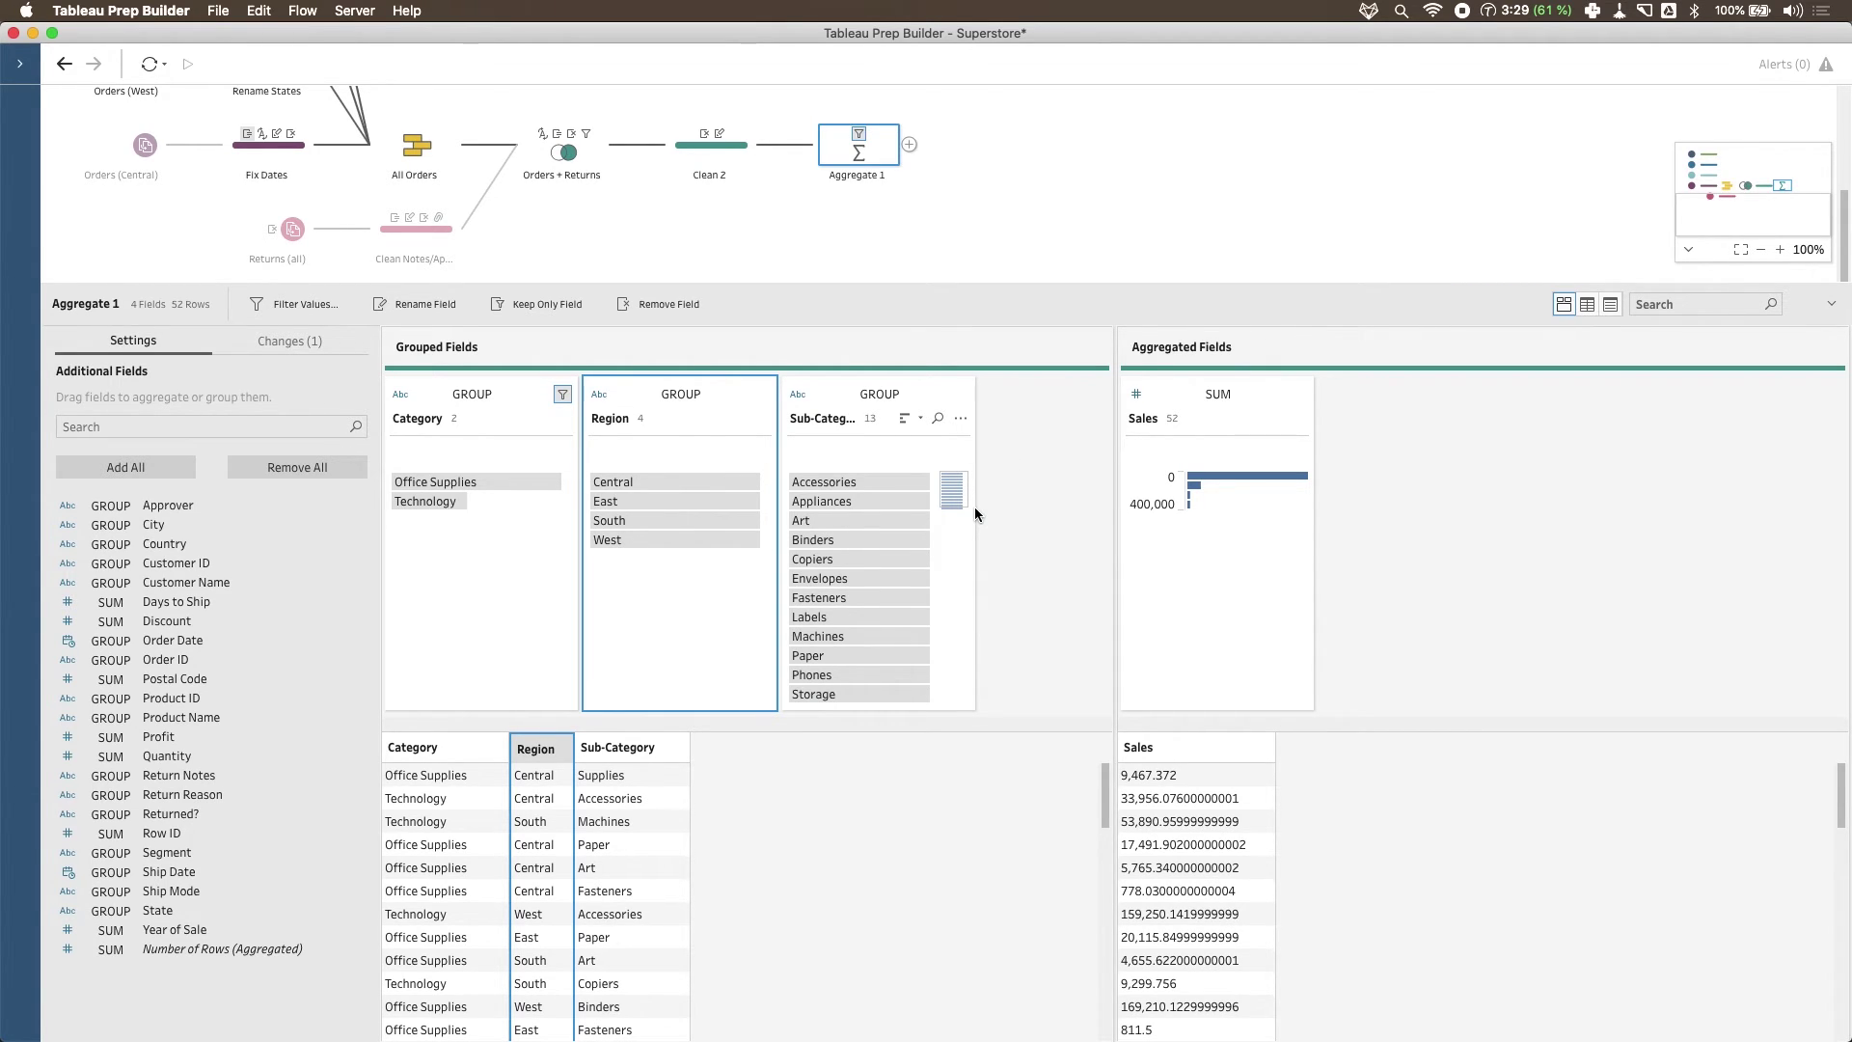
click(910, 144)
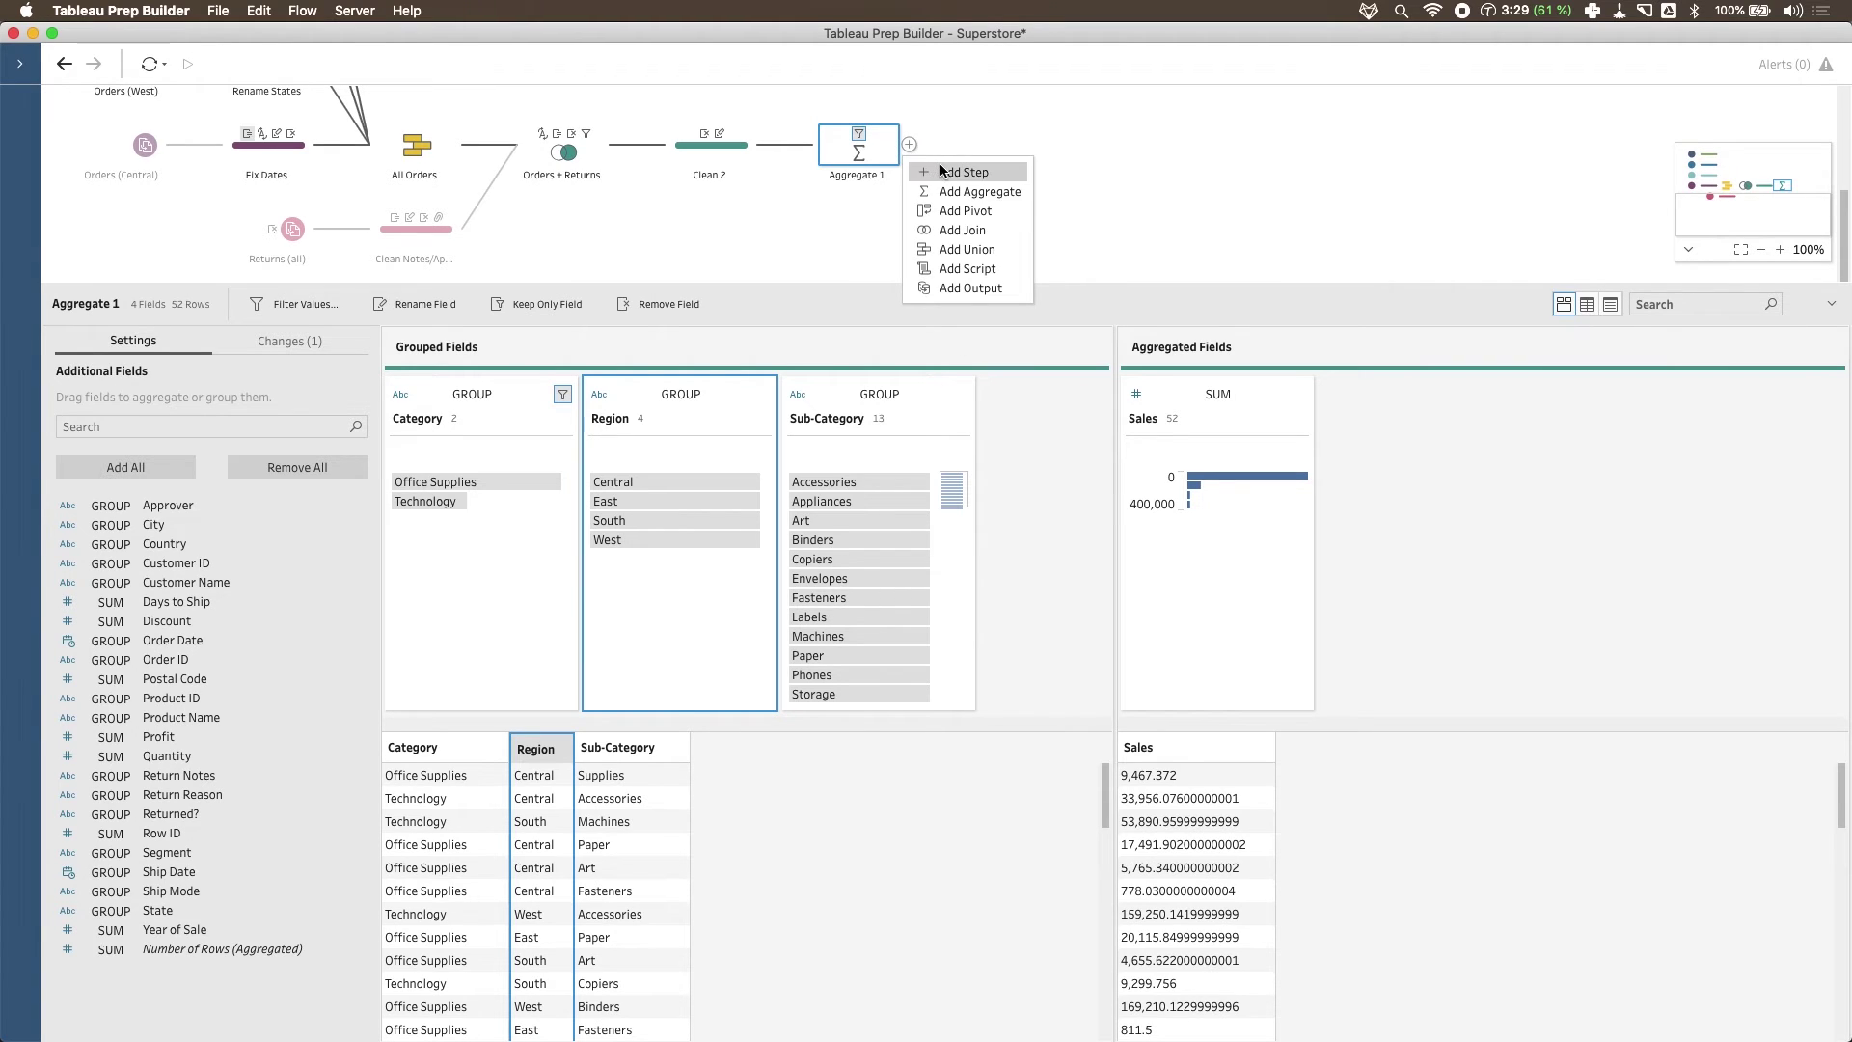
Create Clean 3 after Aggregate 1, then go back to Aggregate 1's settings.
click(940, 166)
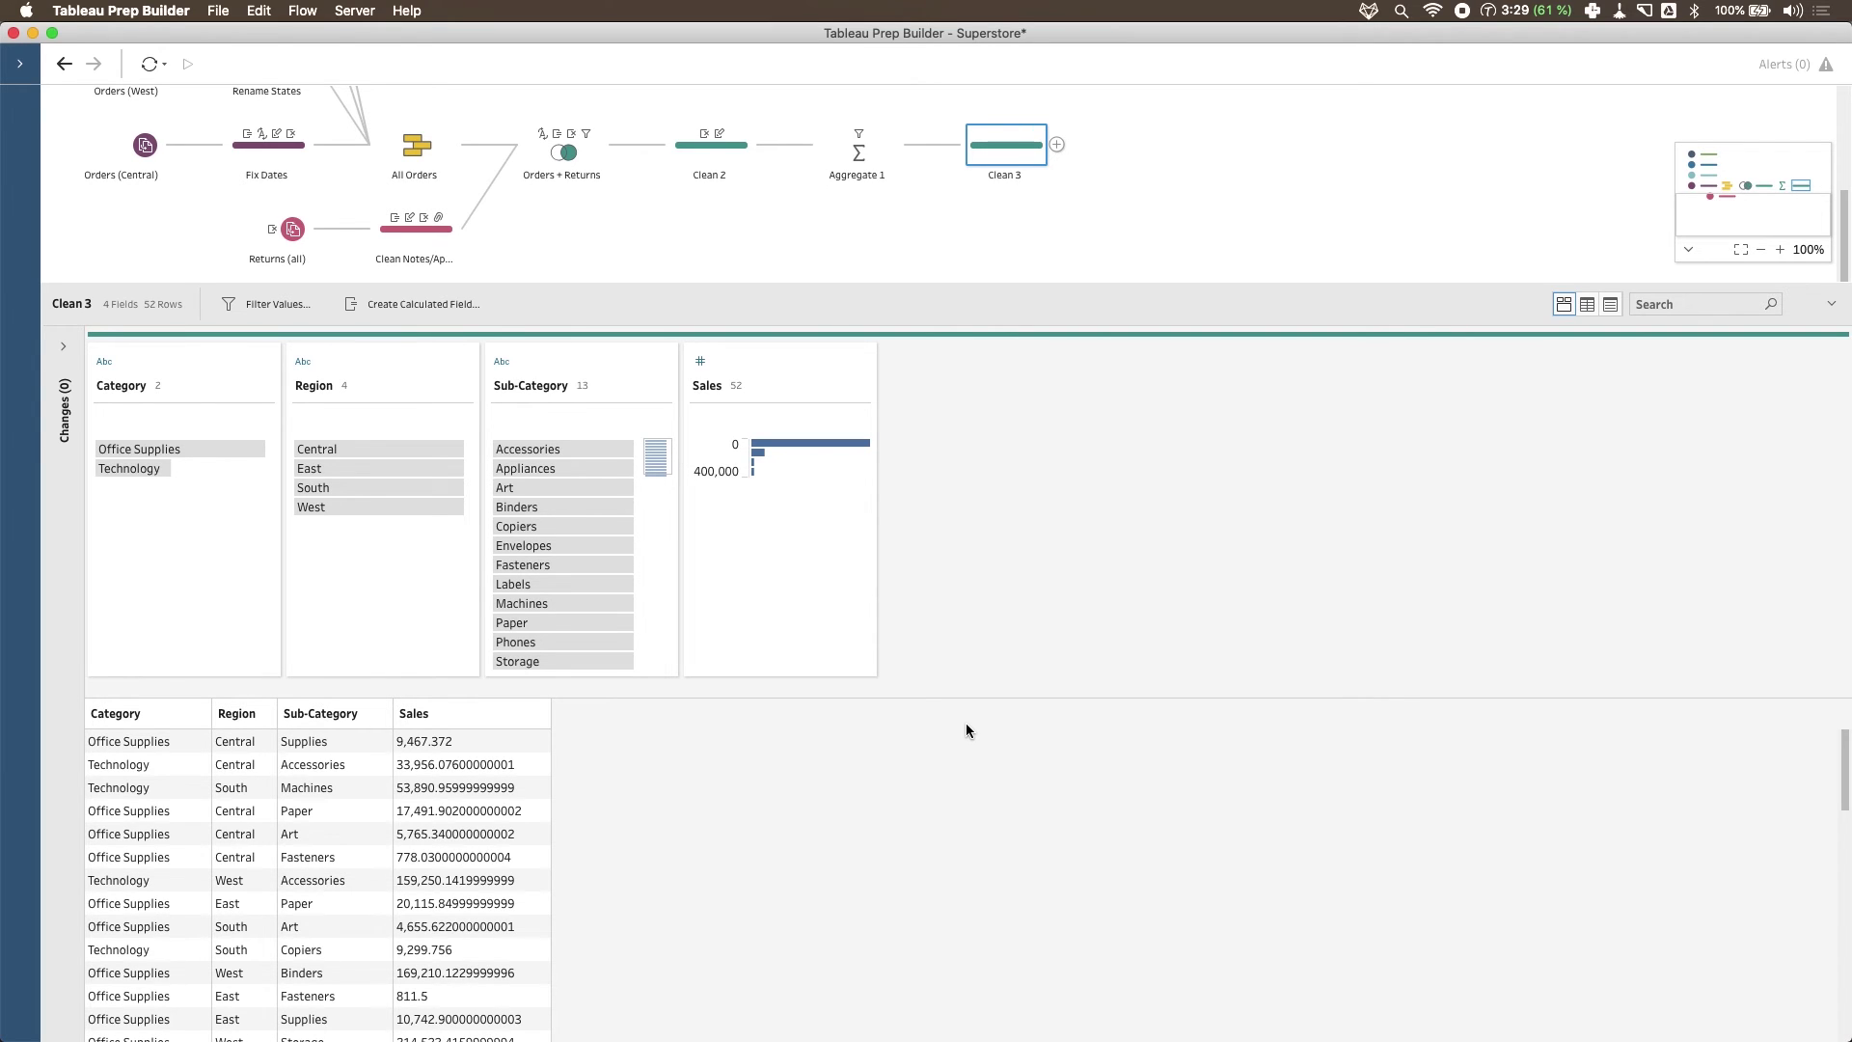
click(861, 149)
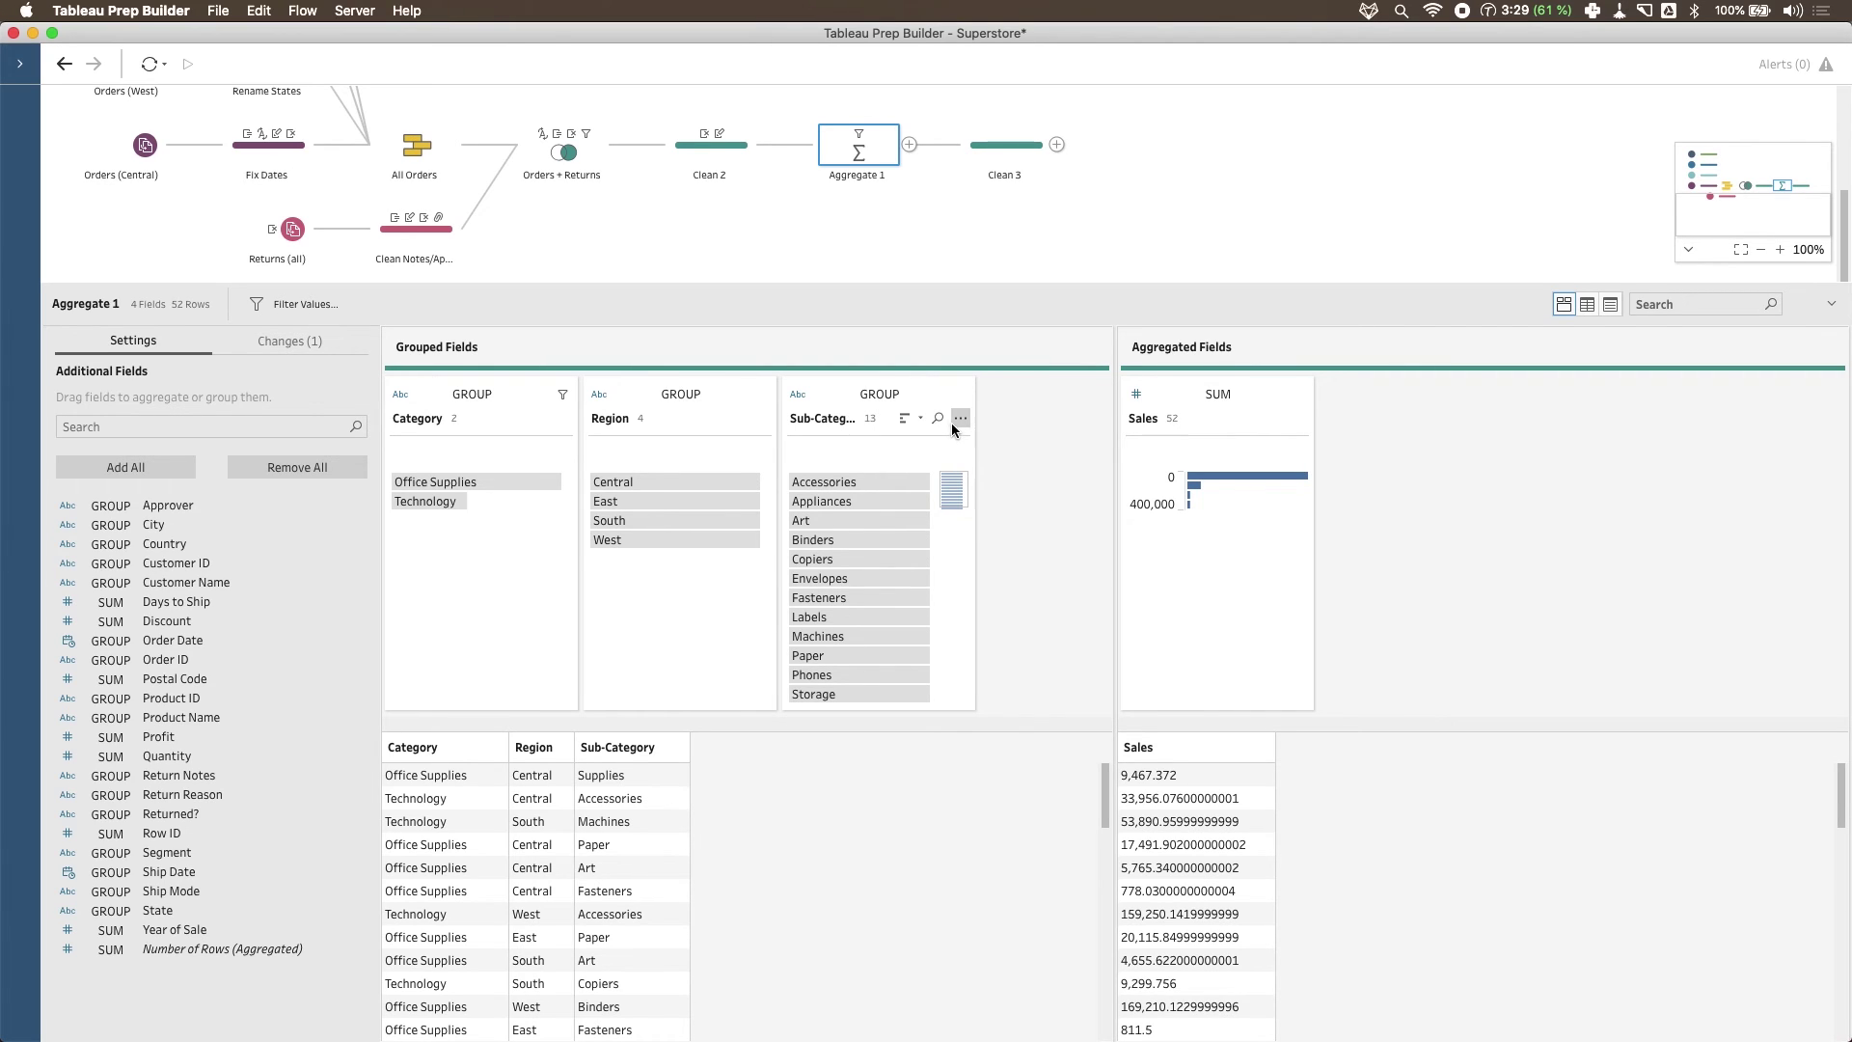
Review Sub-Category's options and keep Sales aggregated as Sum, then group Aggregate 1 by Product Name too.
click(958, 420)
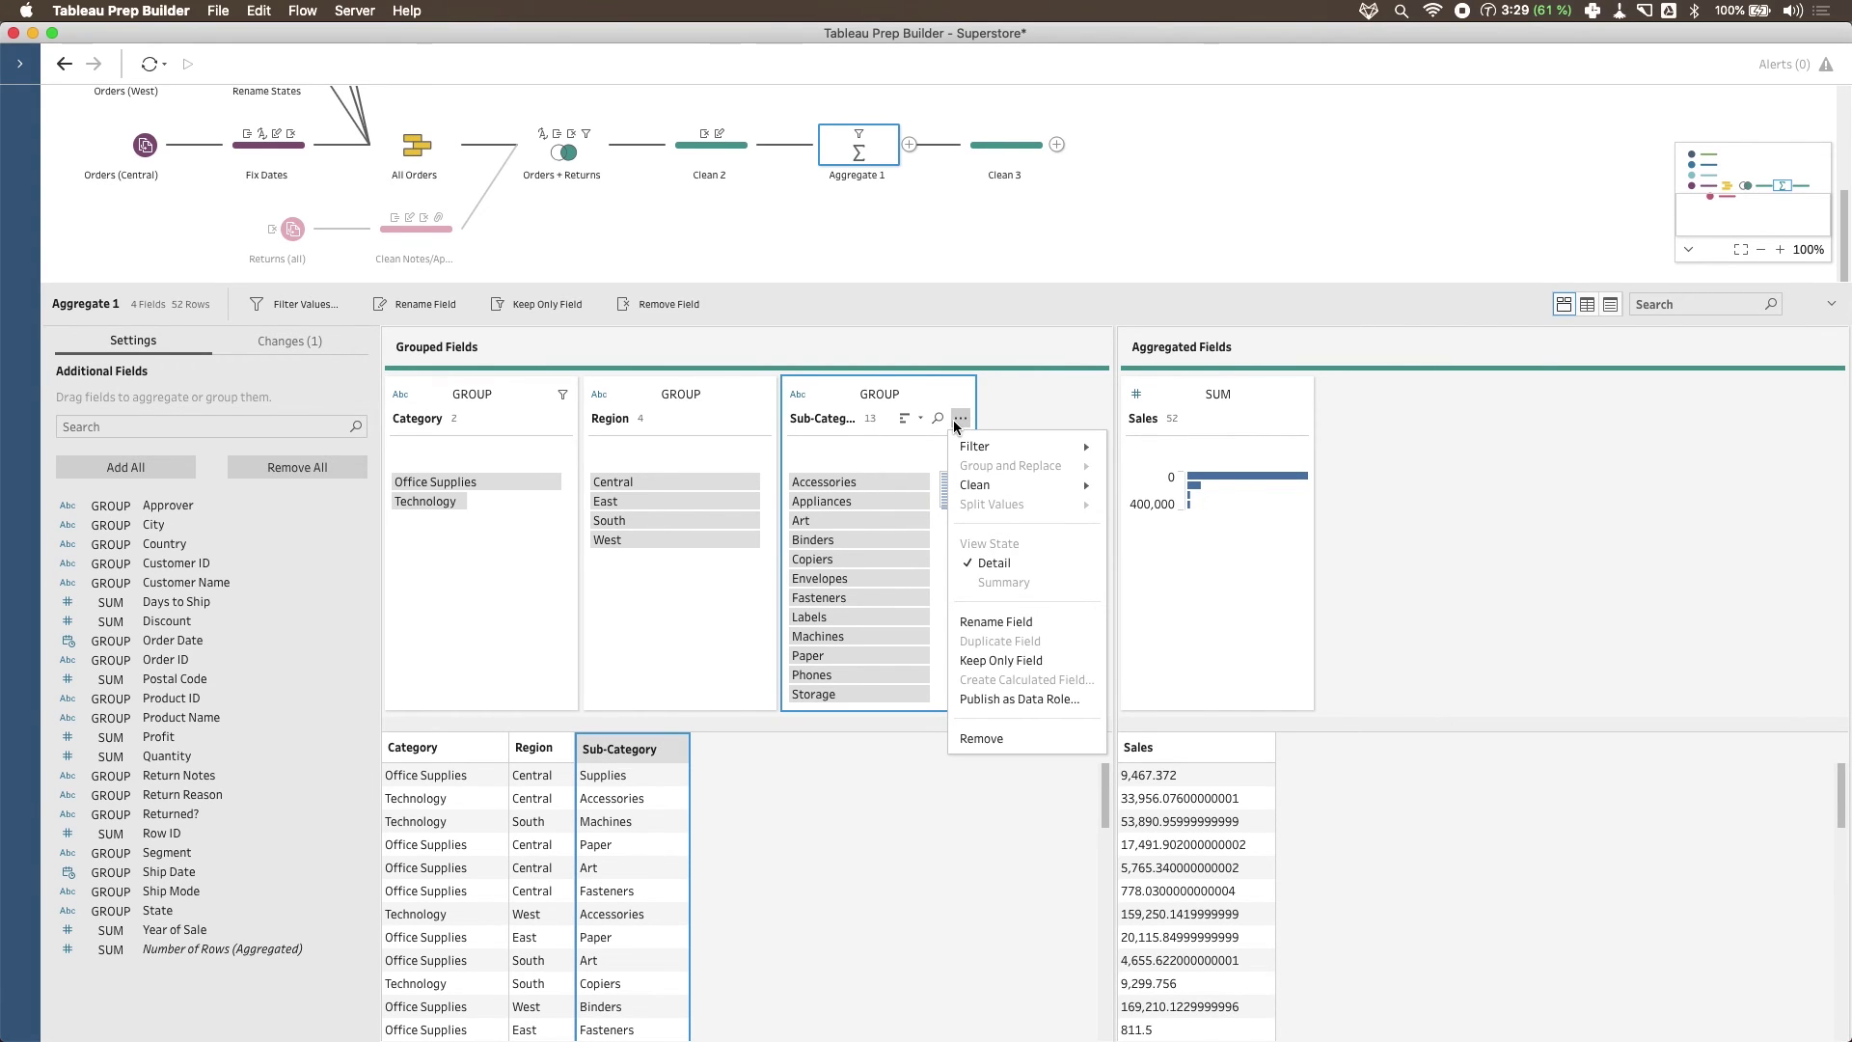
click(1524, 446)
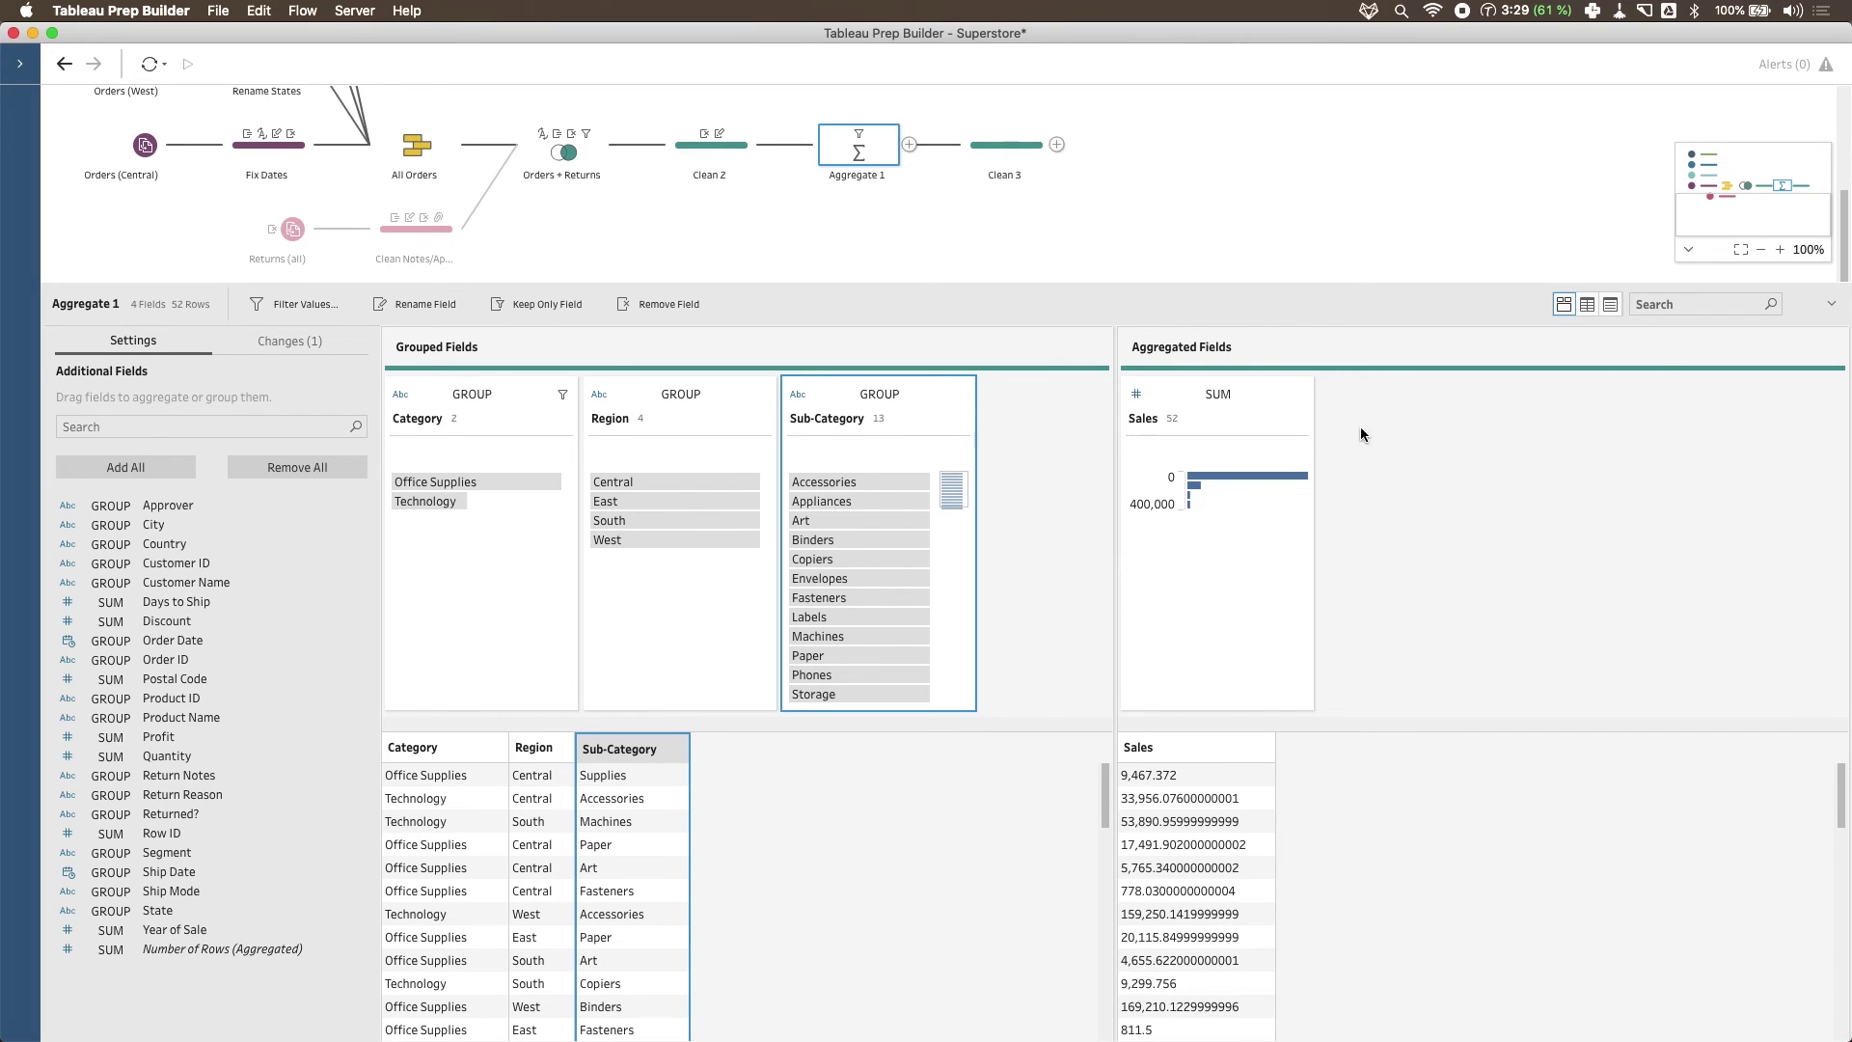
click(1233, 395)
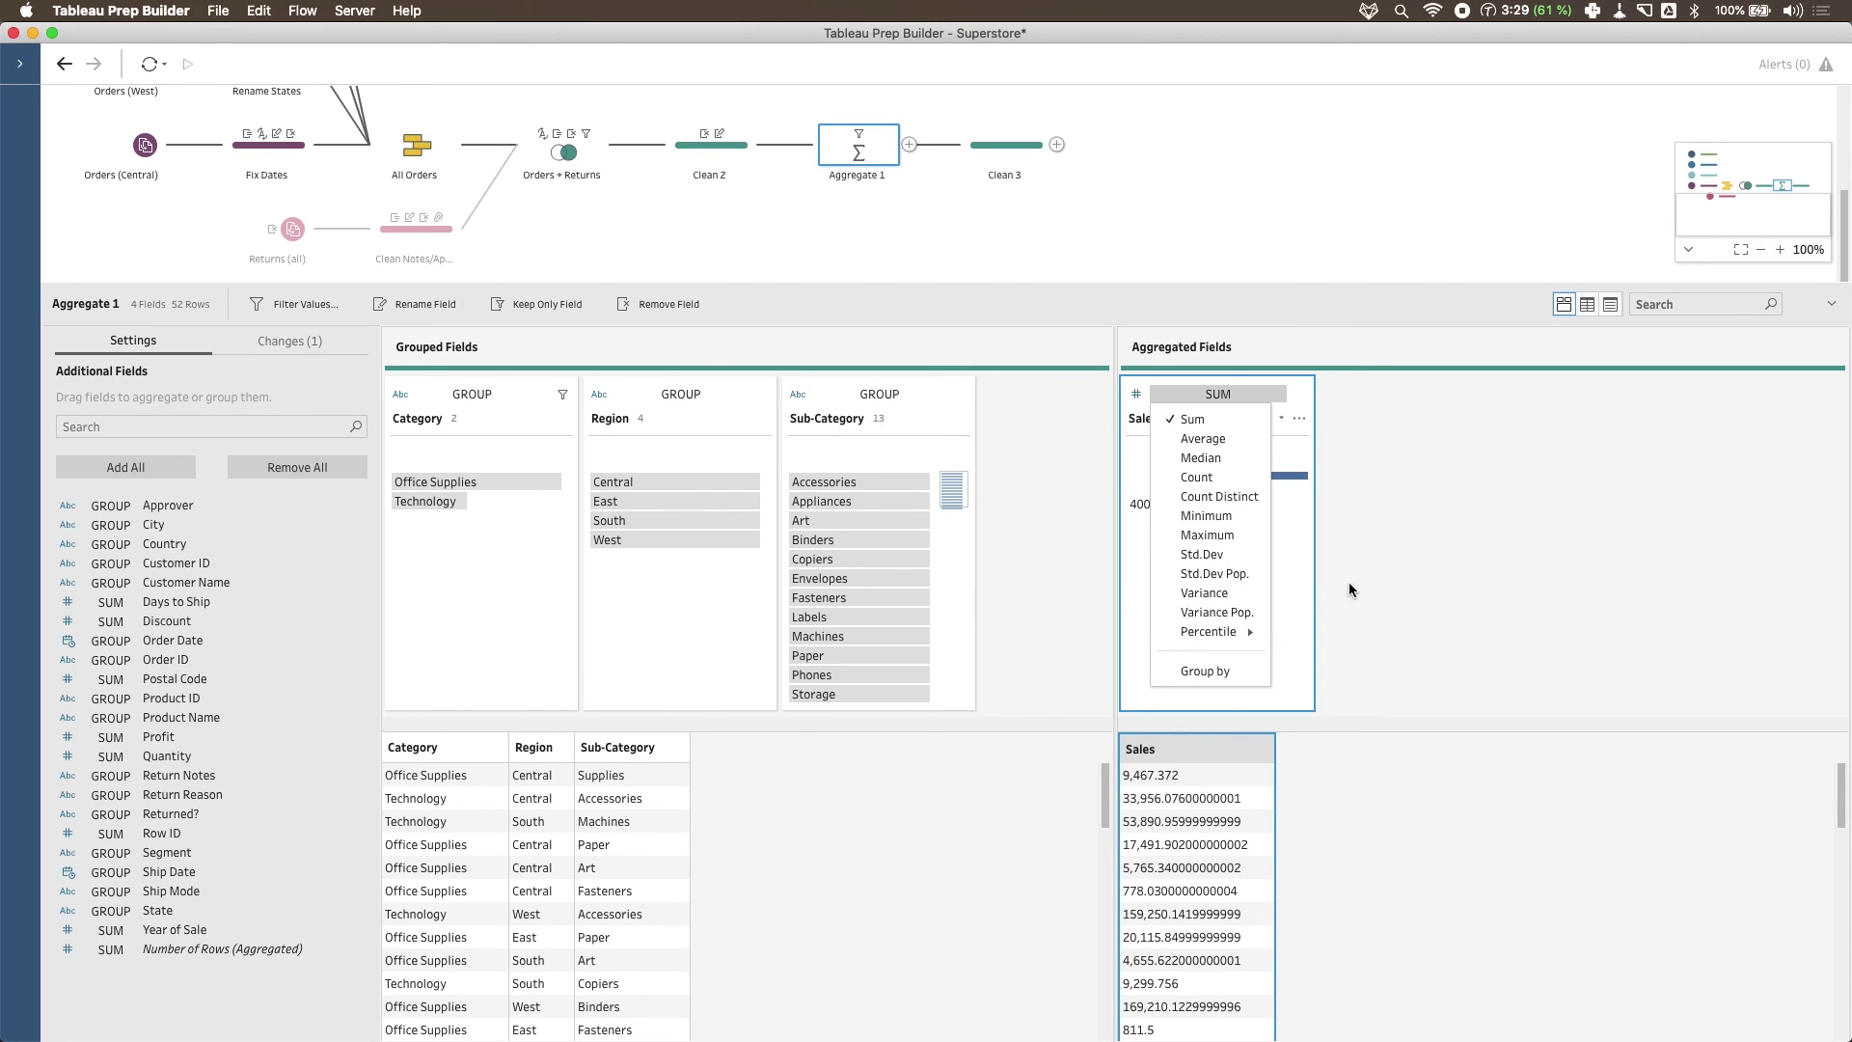
click(1389, 571)
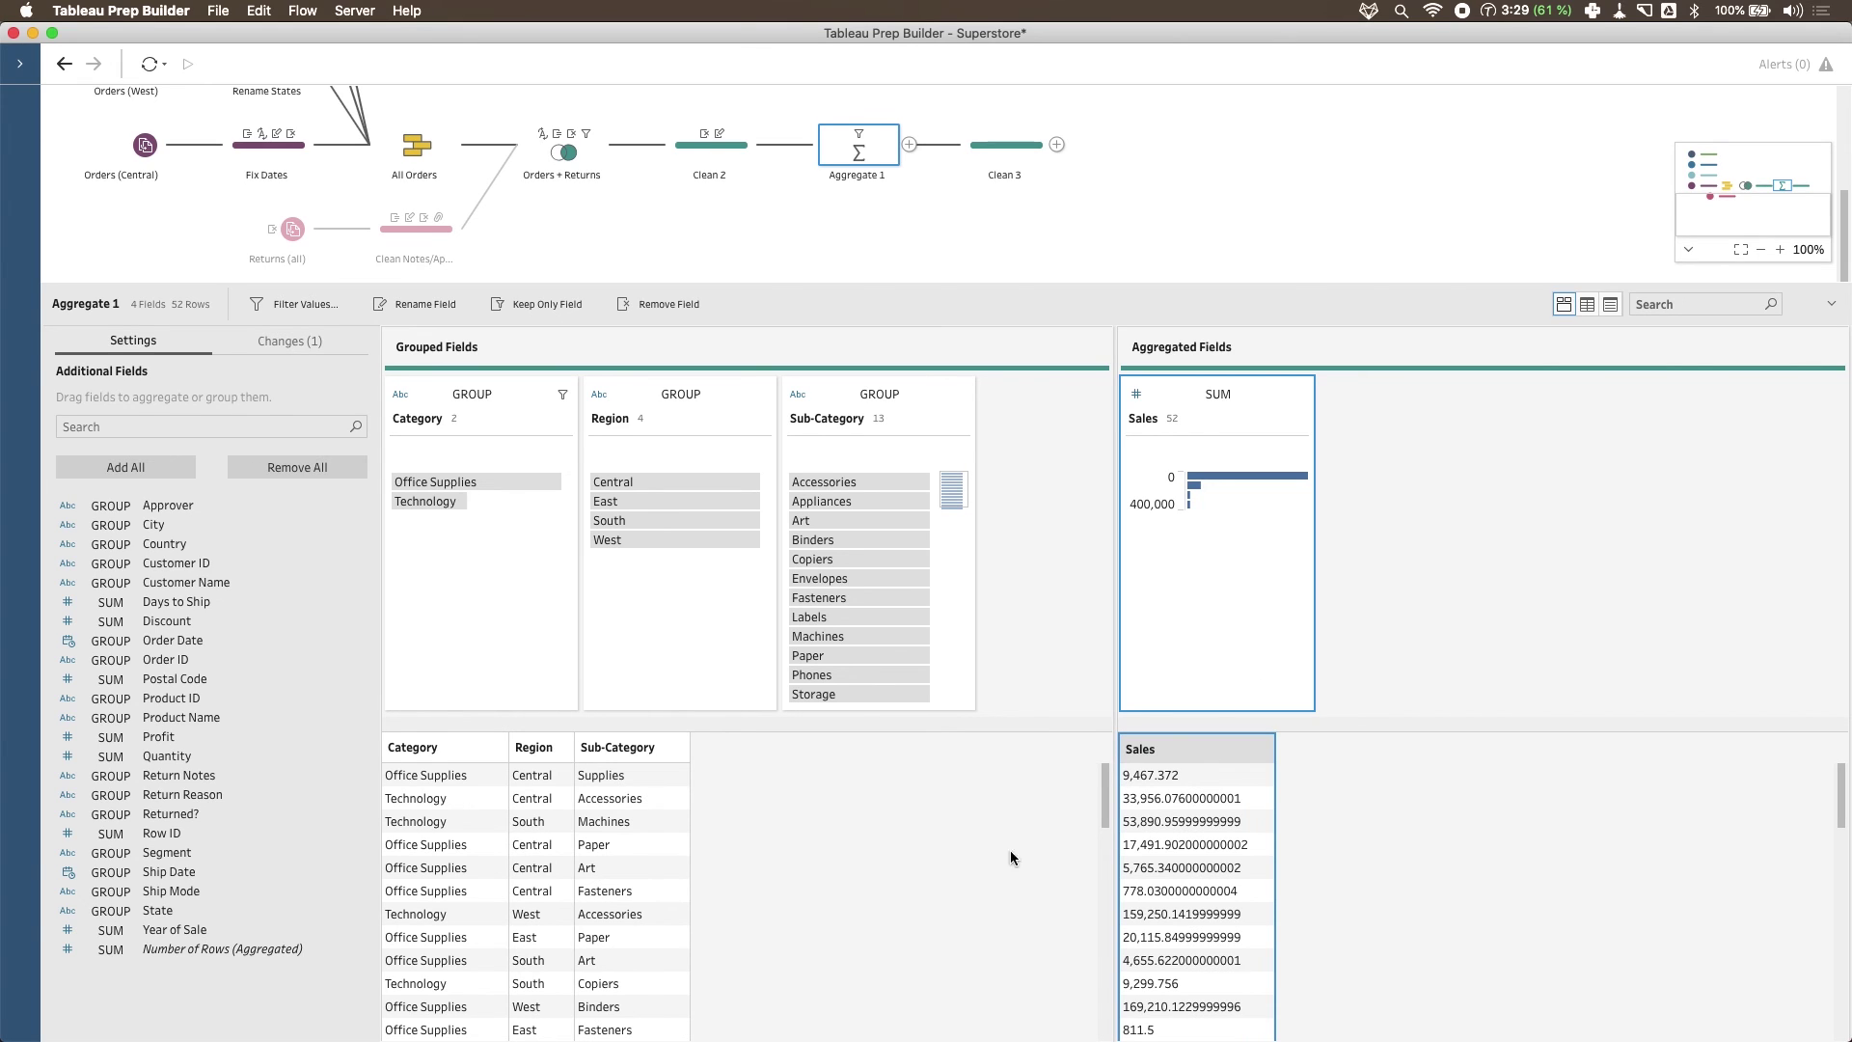
mouse_move(450, 484)
drag(162, 731, 1030, 492)
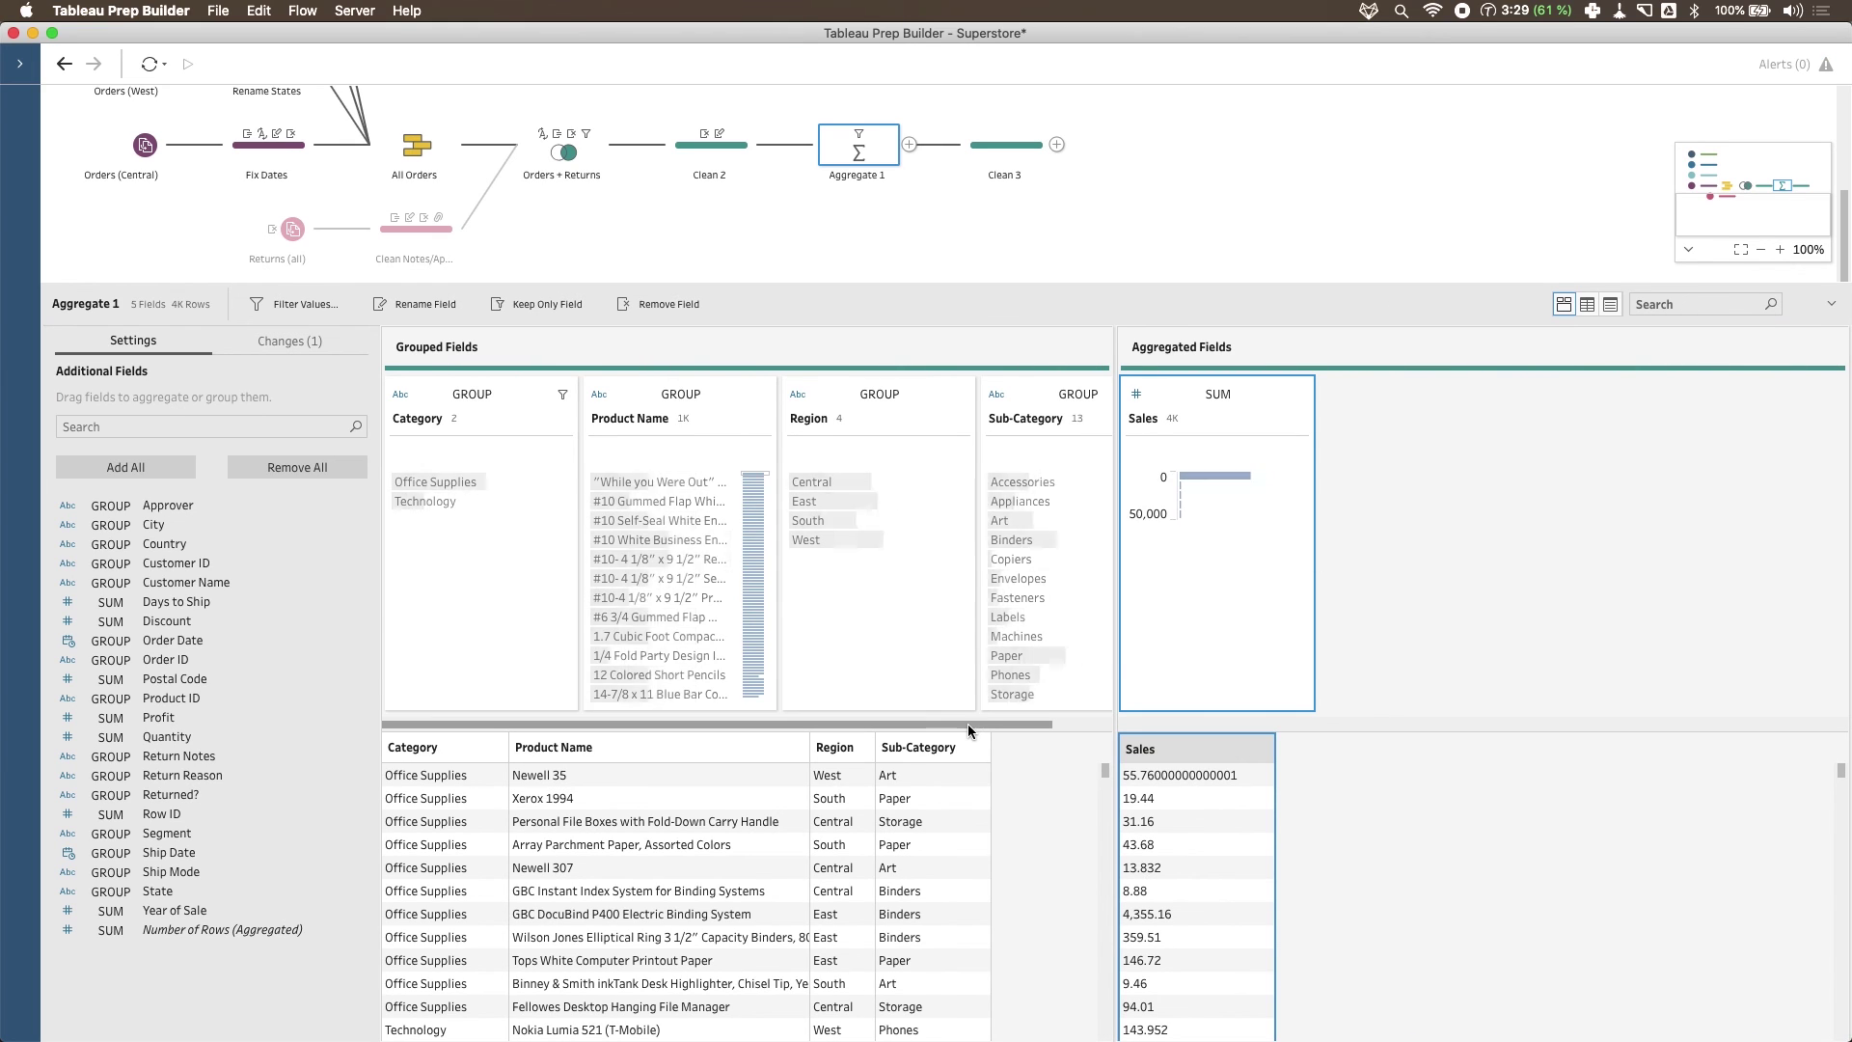
Settle Product Name into Aggregate 1's Grouped Fields alongside Category, Region and Sub-Category.
drag(968, 723, 685, 725)
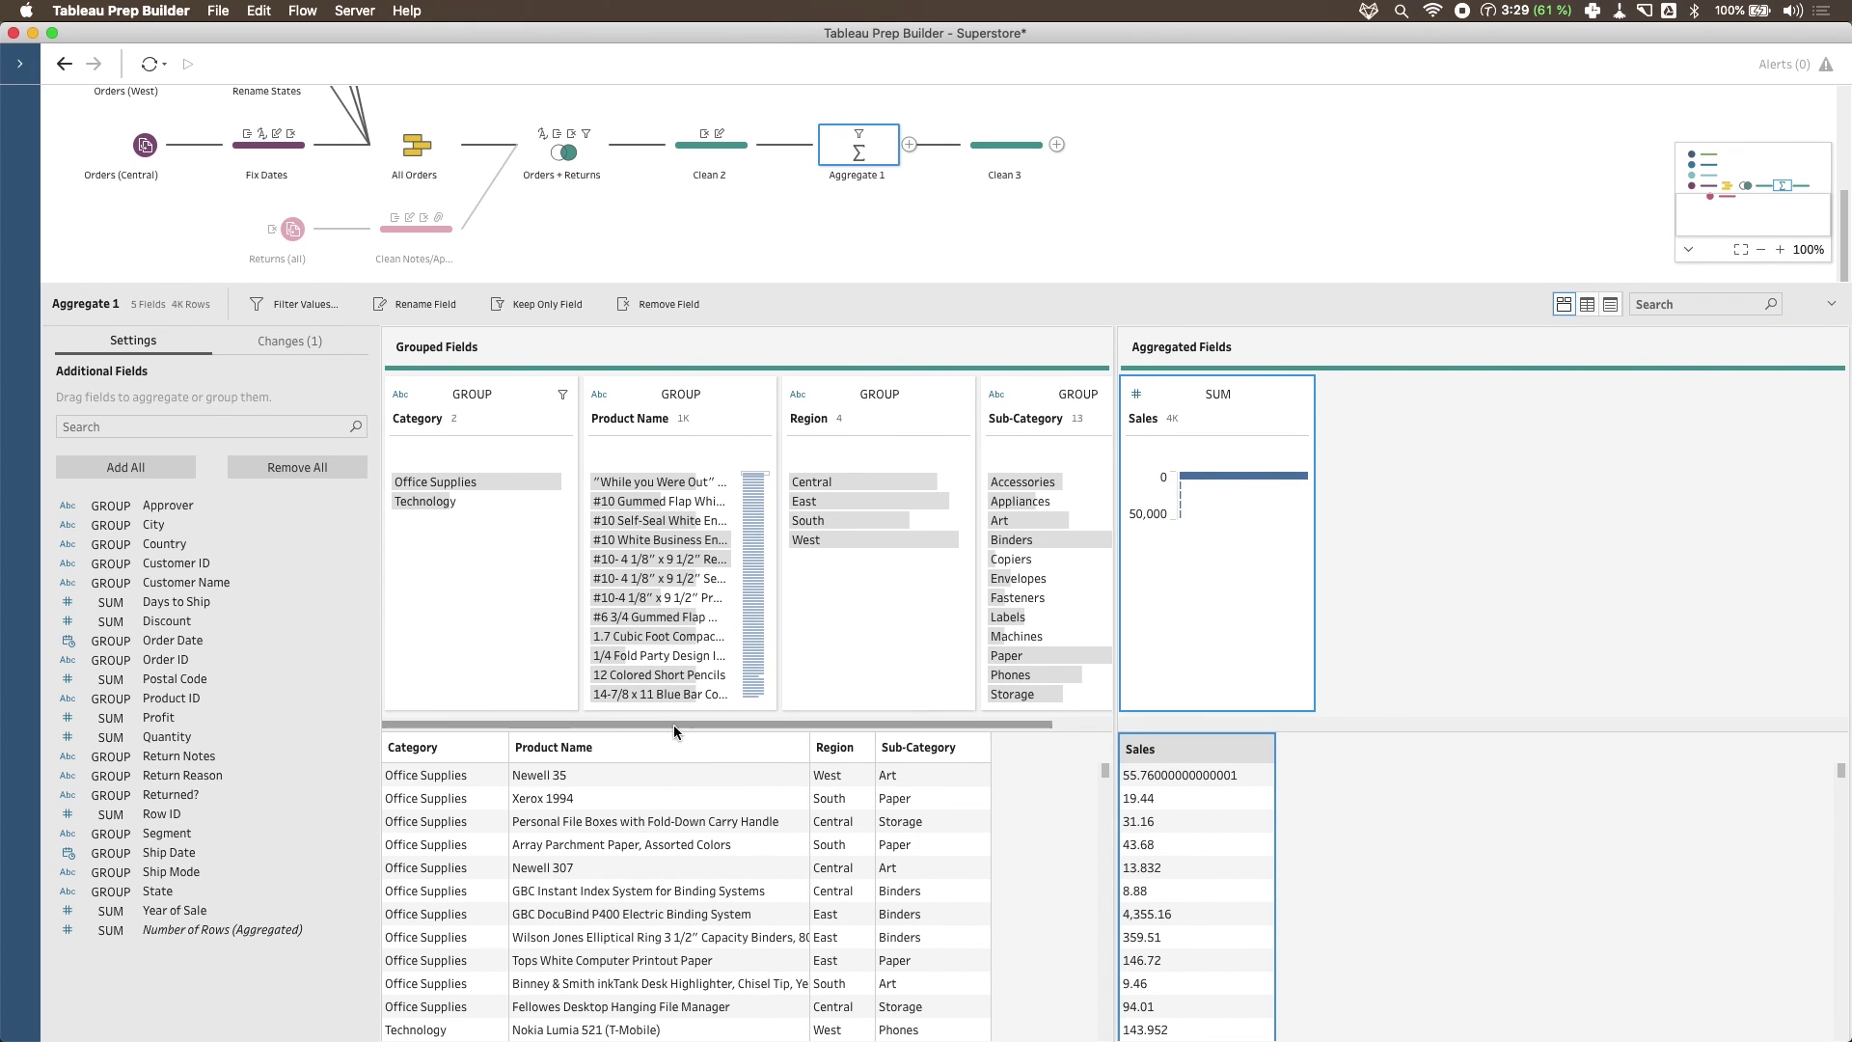